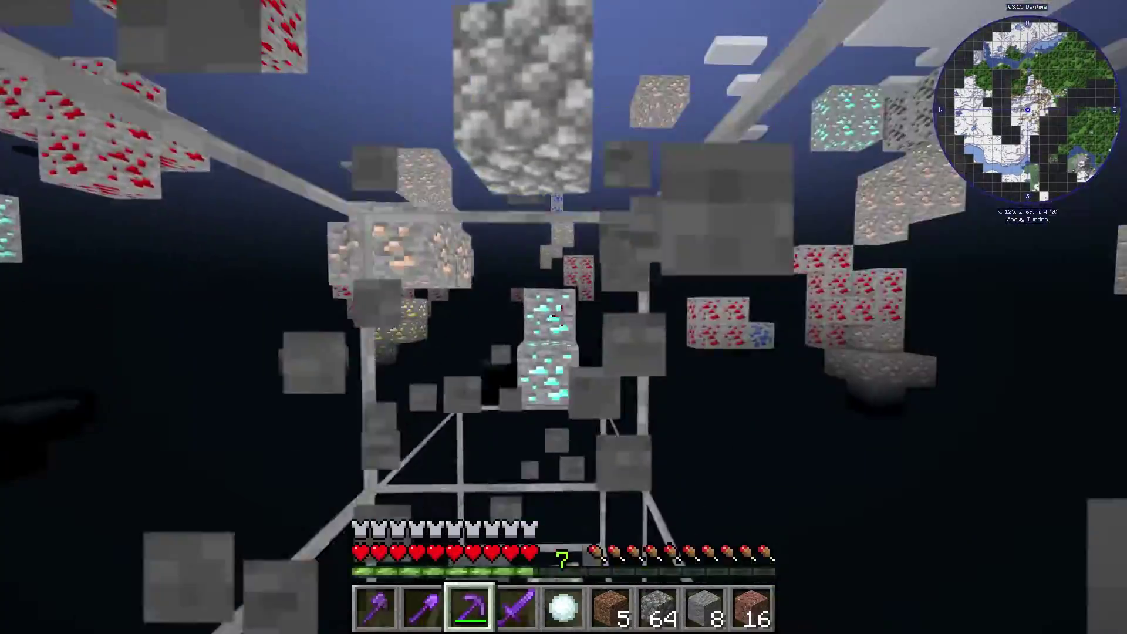
- Mine a few ore blocks in x-ray view, then read through the Bedrock anti-cheat feedback thread
left_click(562, 316)
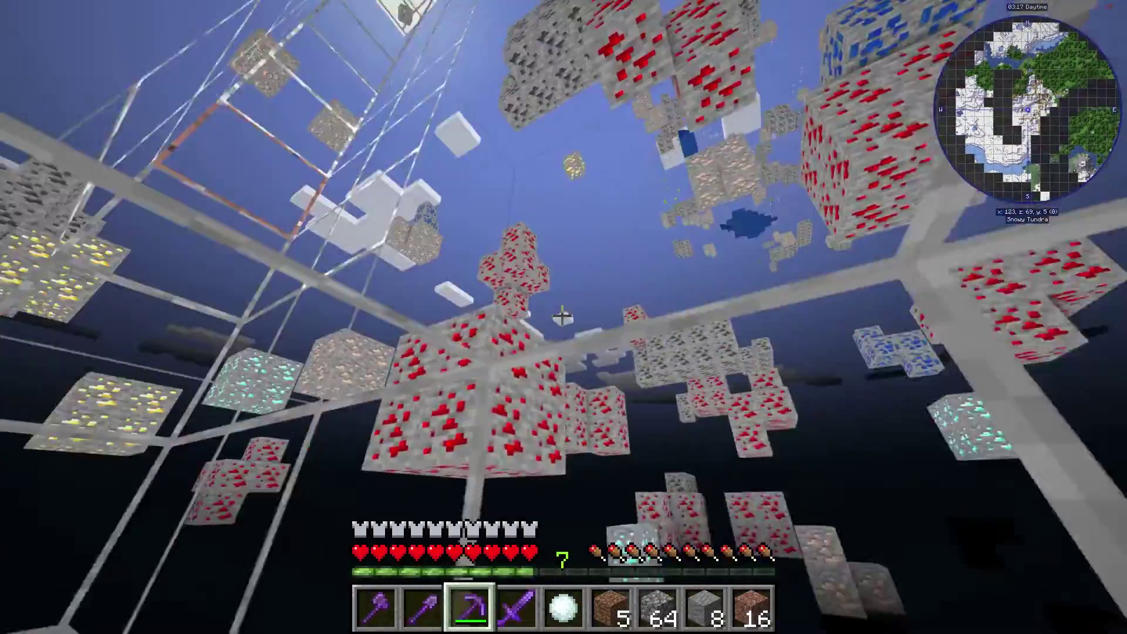
left_click(562, 316)
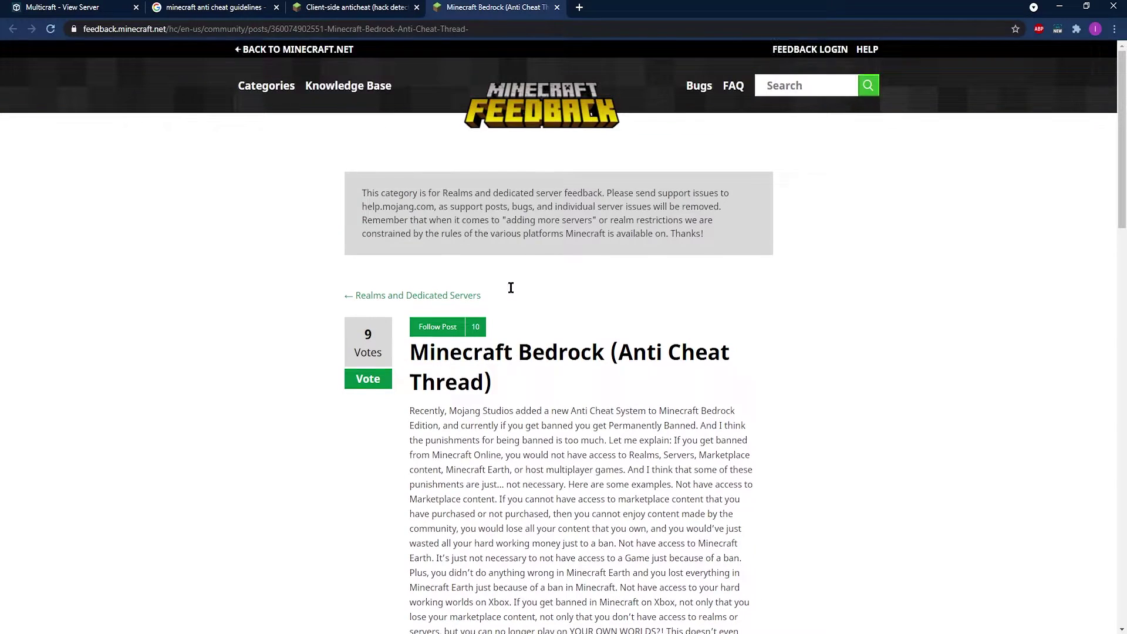
left_click_drag(727, 230, 304, 199)
left_click(304, 199)
scroll(535, 237, "down", 3)
scroll(540, 242, "down", 2)
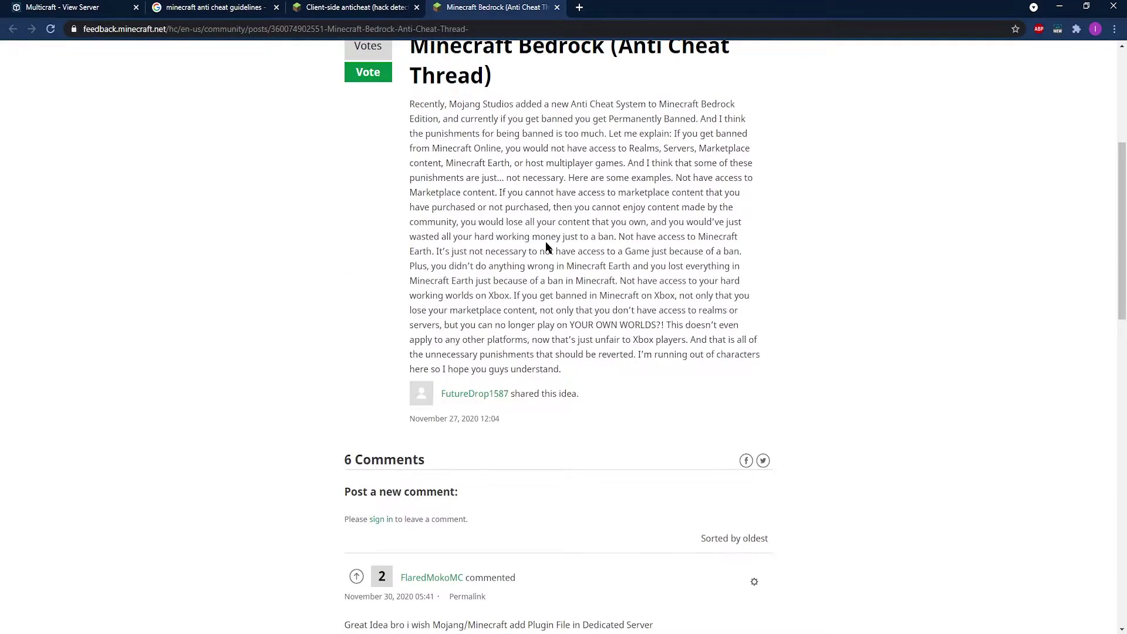
left_click_drag(409, 117, 705, 394)
- Enable the Xray_Ultimate resource pack from the game's Options menu
left_click(705, 394)
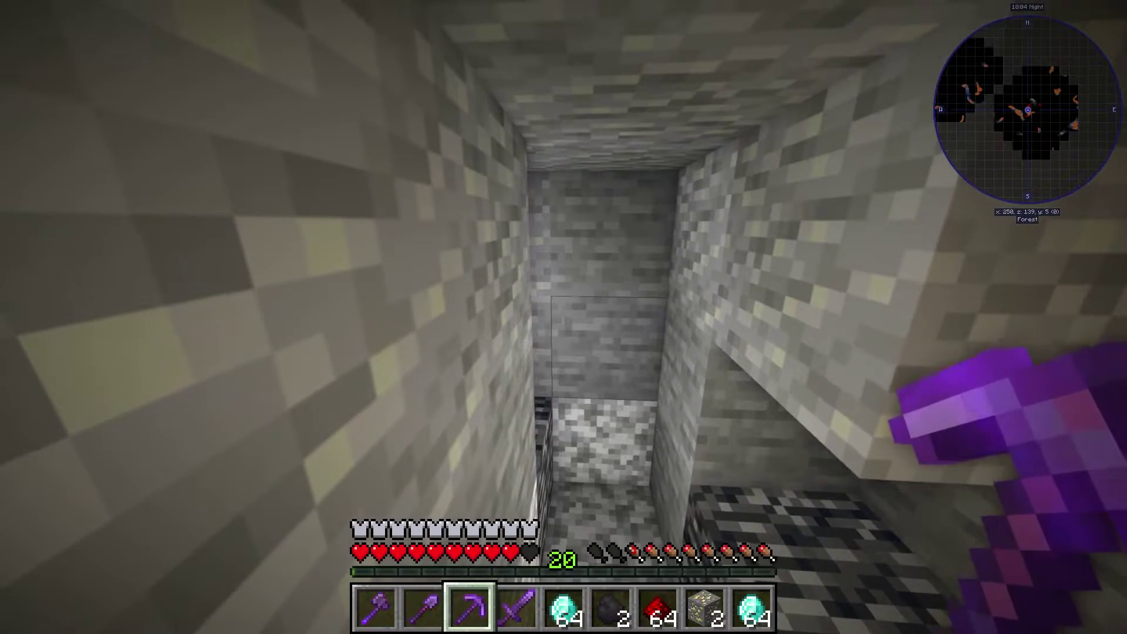
key("Escape")
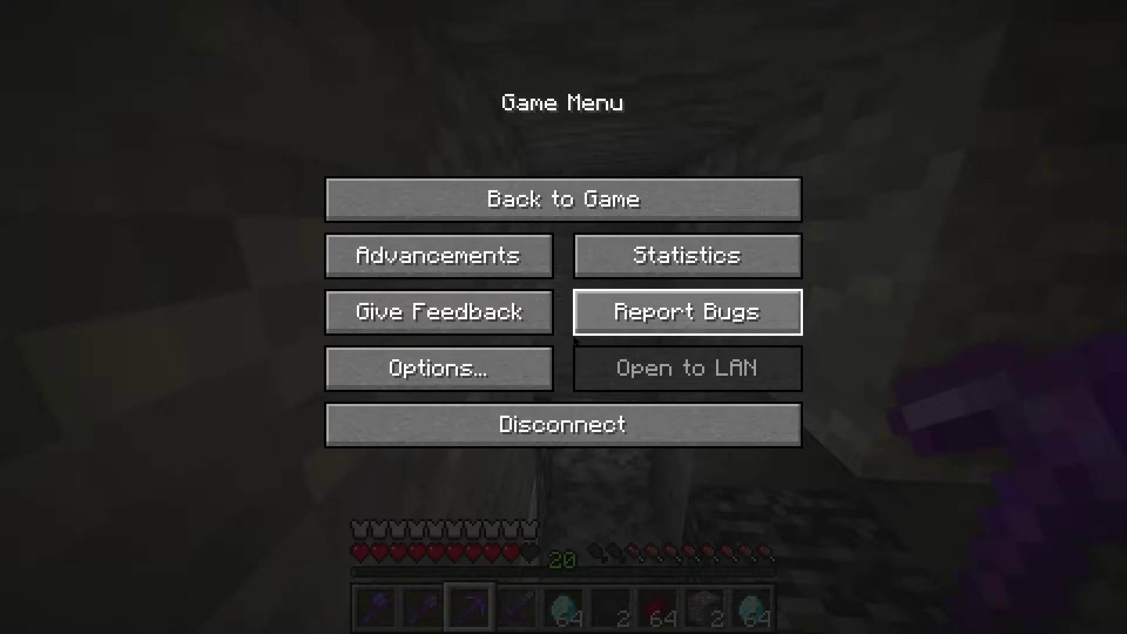
left_click(521, 376)
left_click(247, 396)
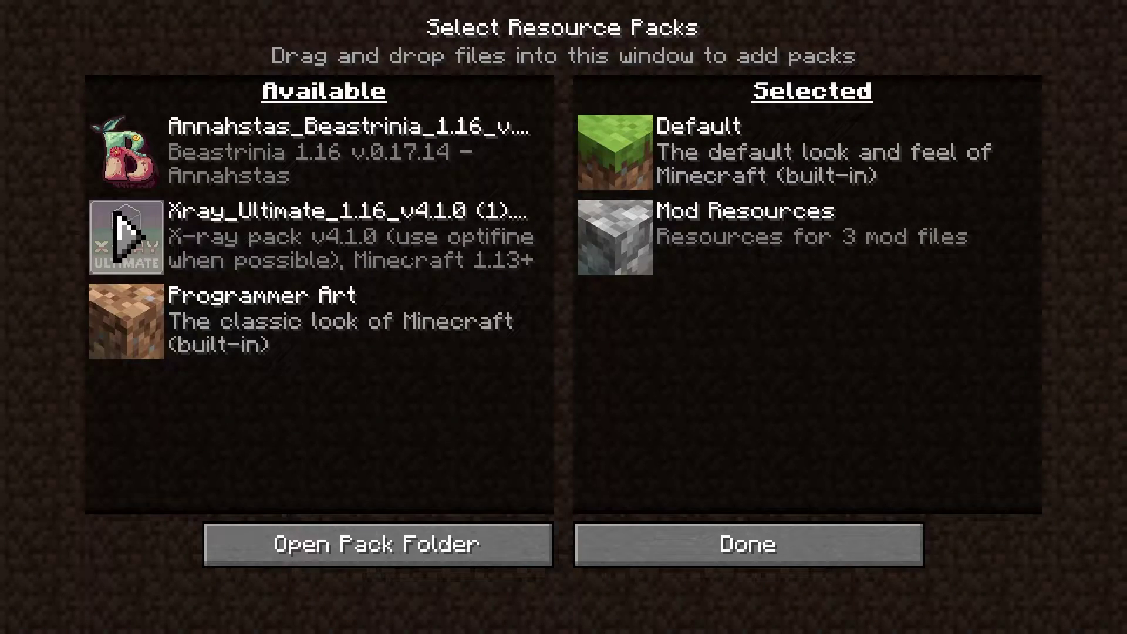
left_click(124, 235)
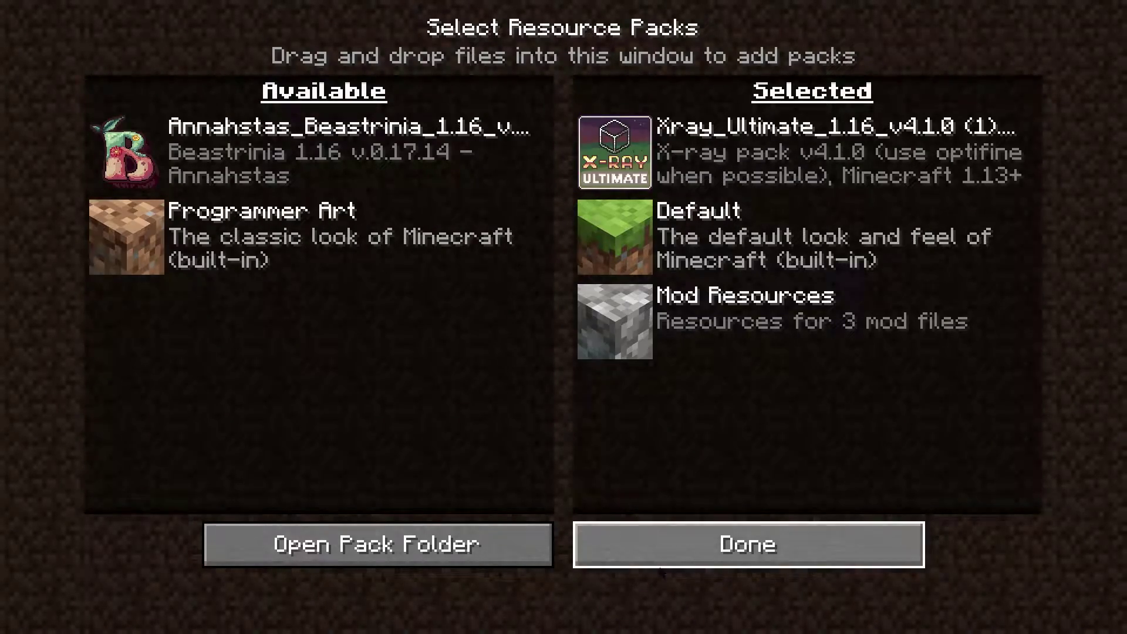
left_click(749, 544)
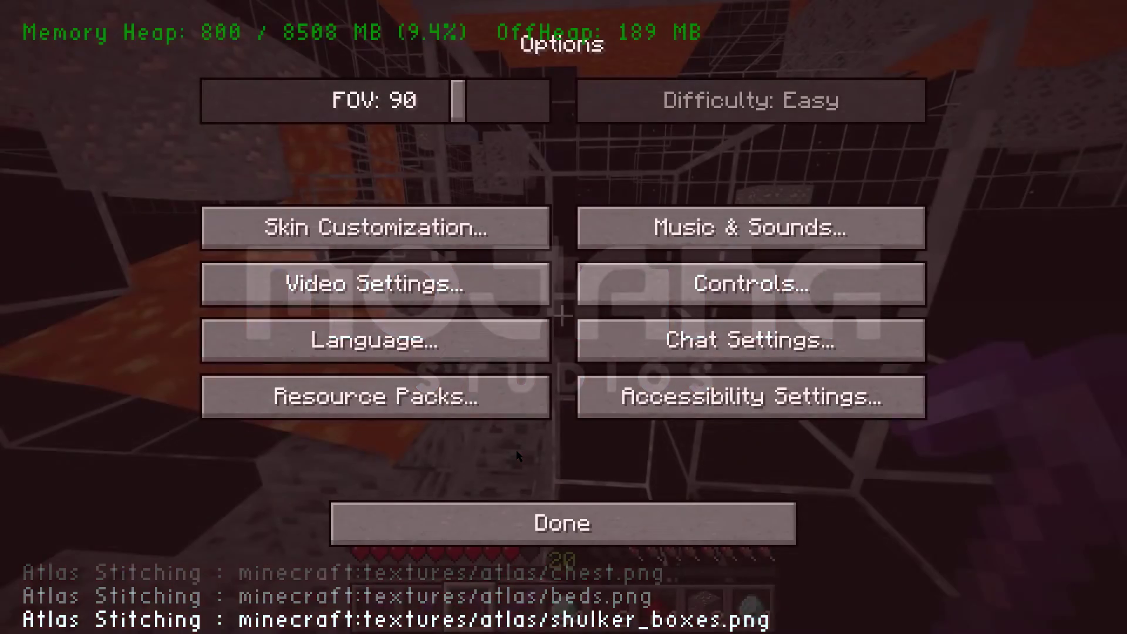
- Resume play and move through the x-ray cave holding the netherite shovel
key("Escape")
key("Escape")
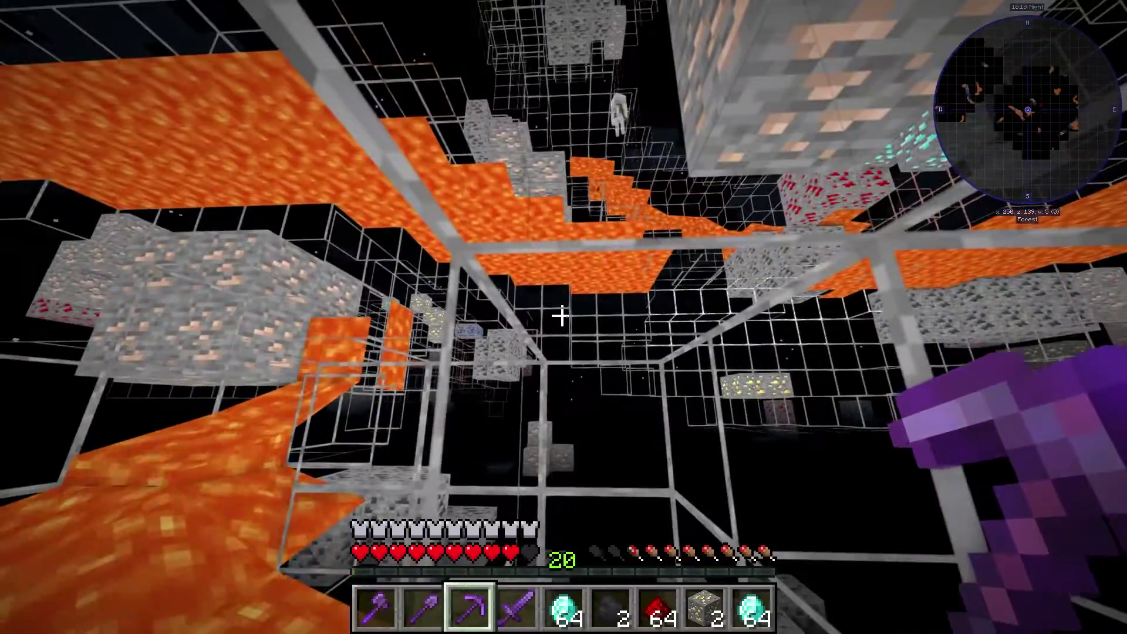
key("w")
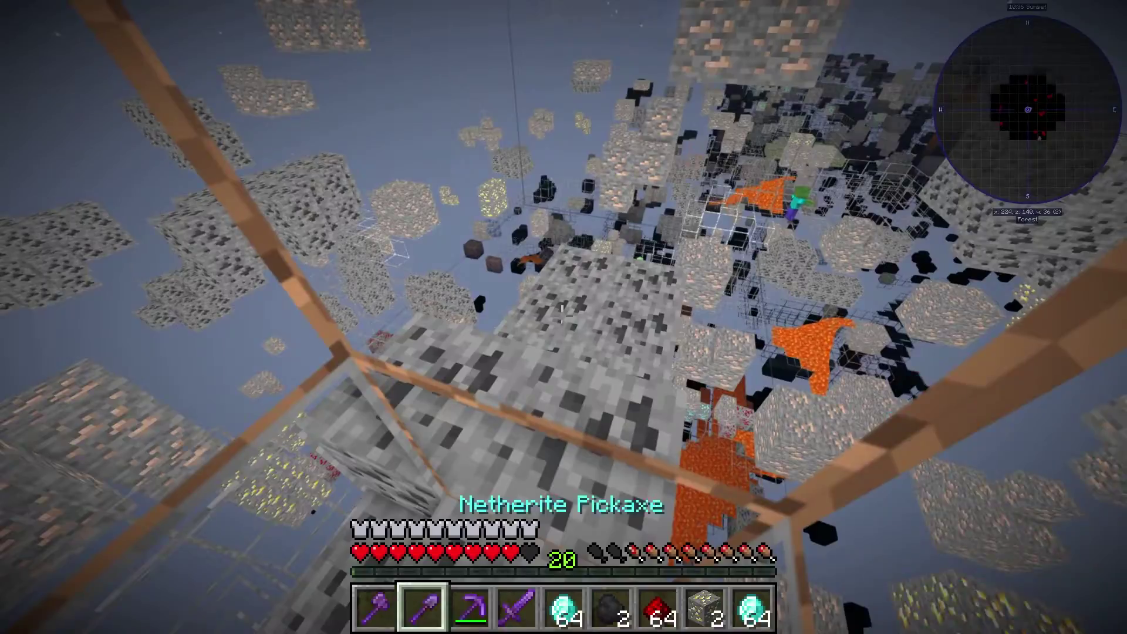
key("2")
key("w")
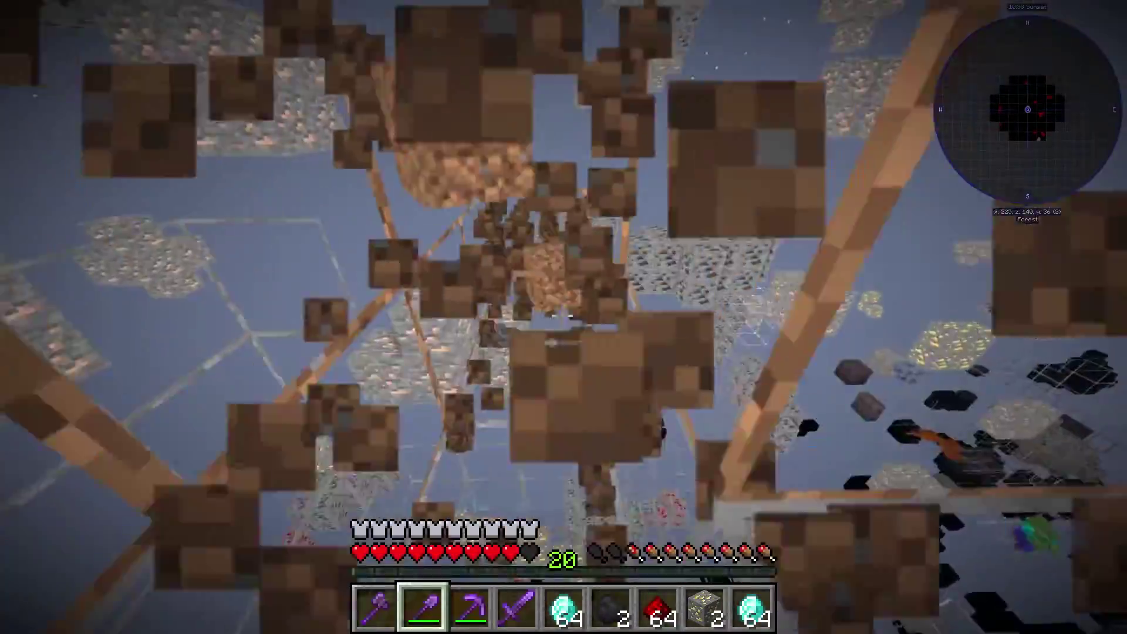
key("w")
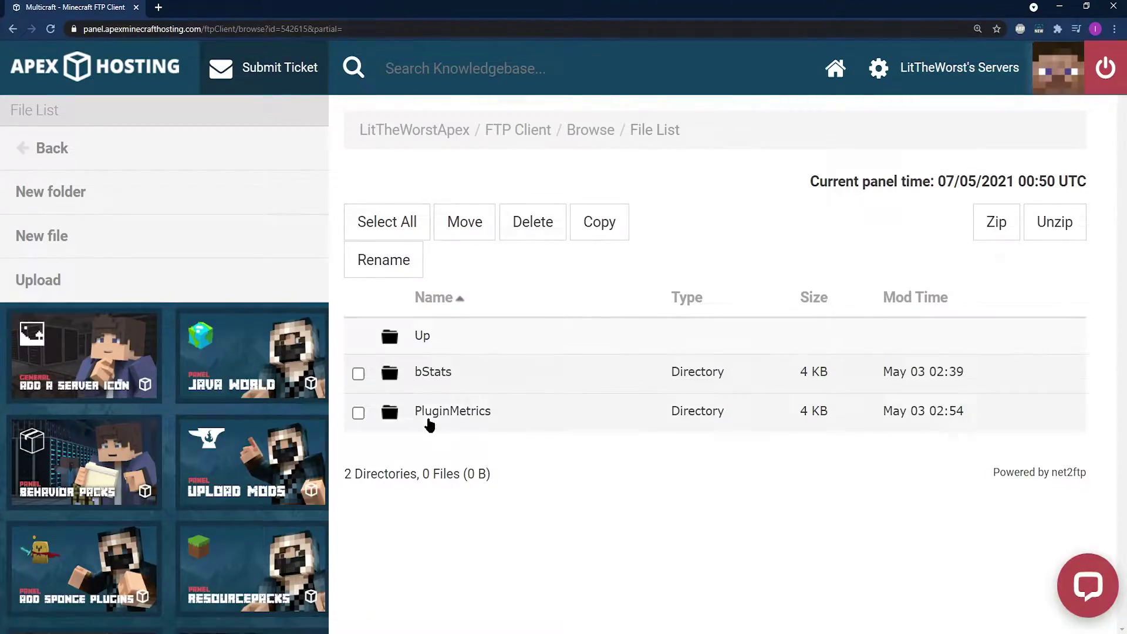
- Queue SkQuery.jar and Skript.jar for upload to /plugins from File Explorer
left_click(165, 288)
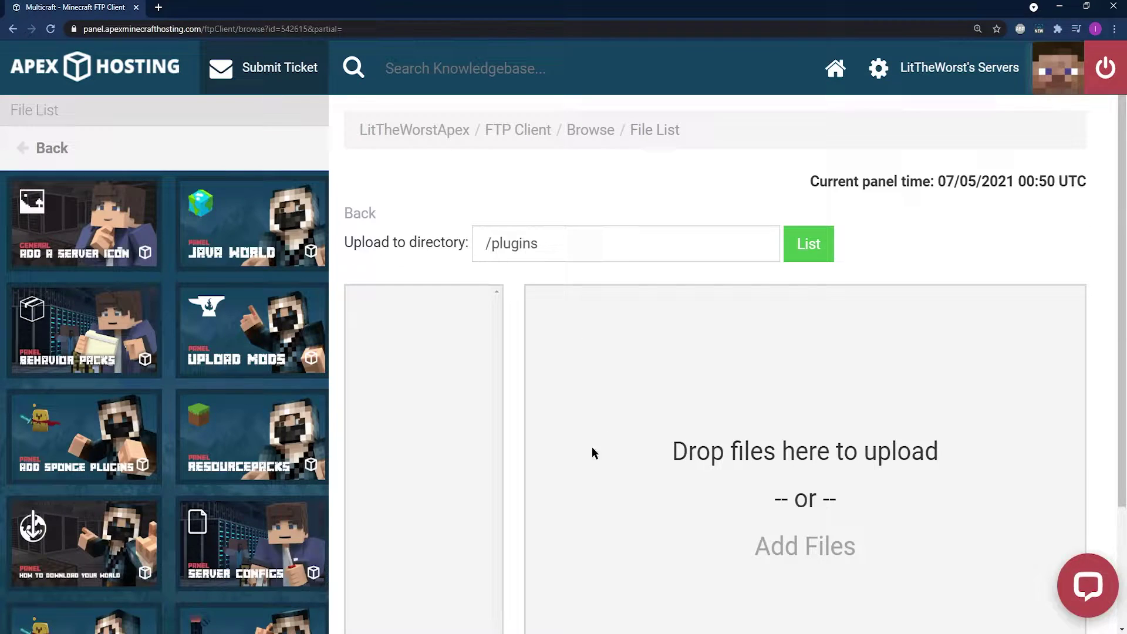
key("alt+Tab")
left_click_drag(513, 320, 461, 254)
left_click_drag(833, 351, 763, 385)
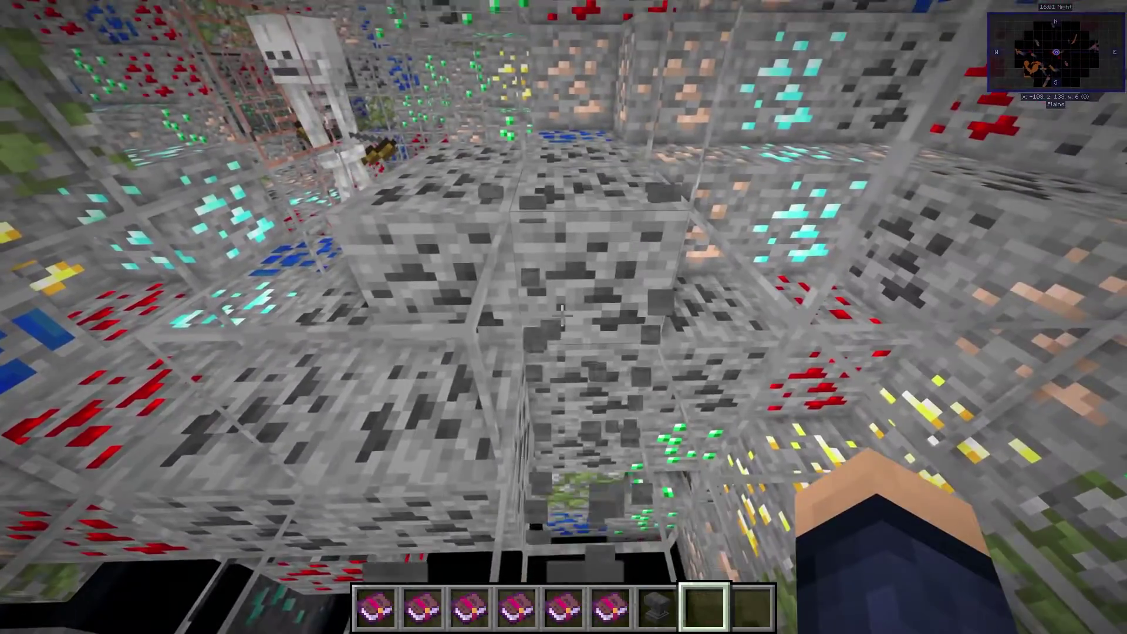
- Mine out blocks down the shaft and around the visible ores in x-ray view
left_click(563, 315)
left_click(563, 316)
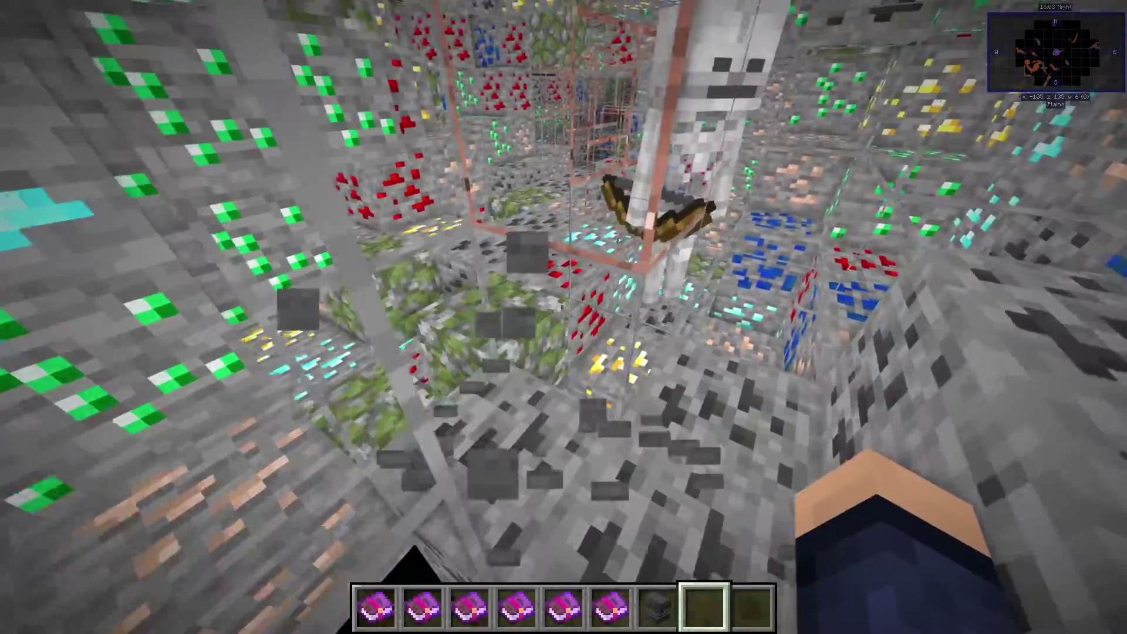
left_click(562, 315)
left_click(563, 315)
left_click(563, 316)
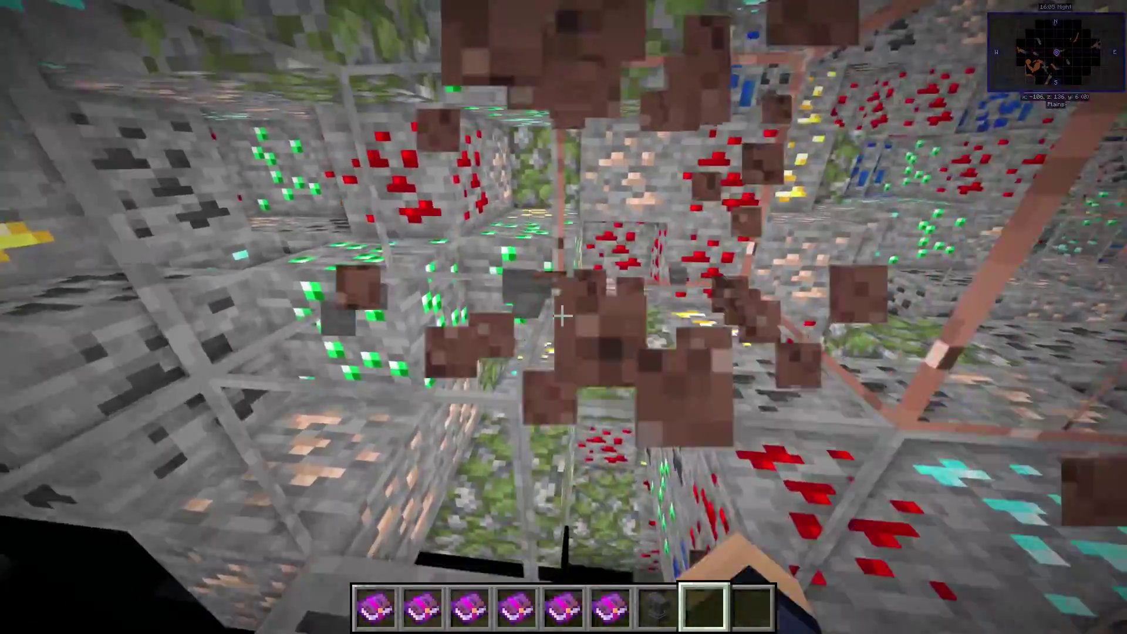
left_click(563, 316)
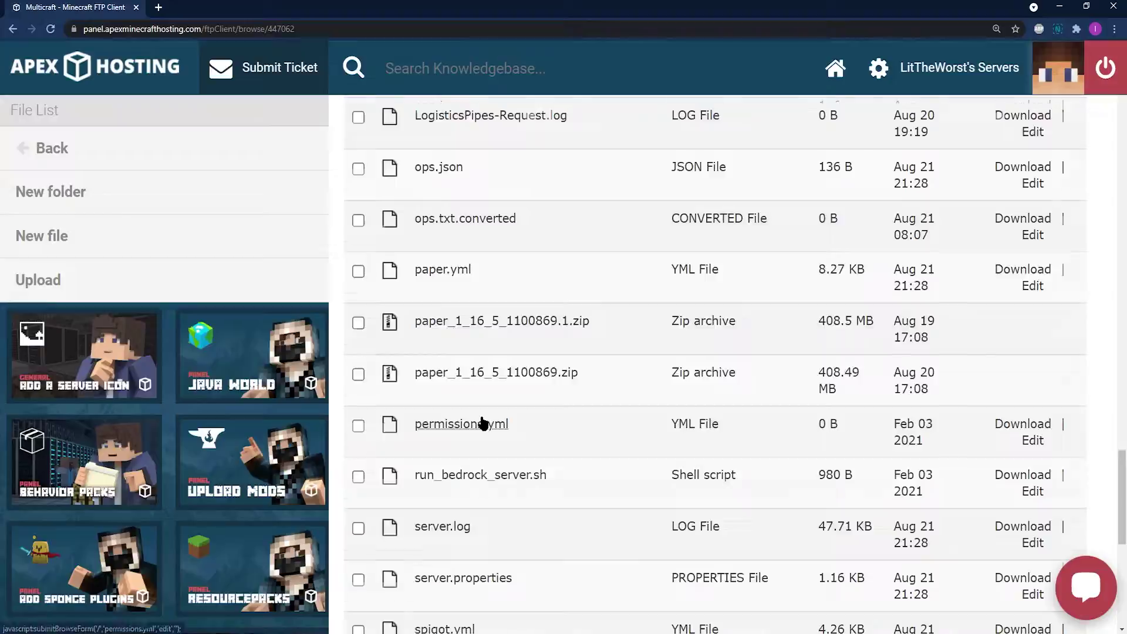
scroll(483, 423, "down", 1)
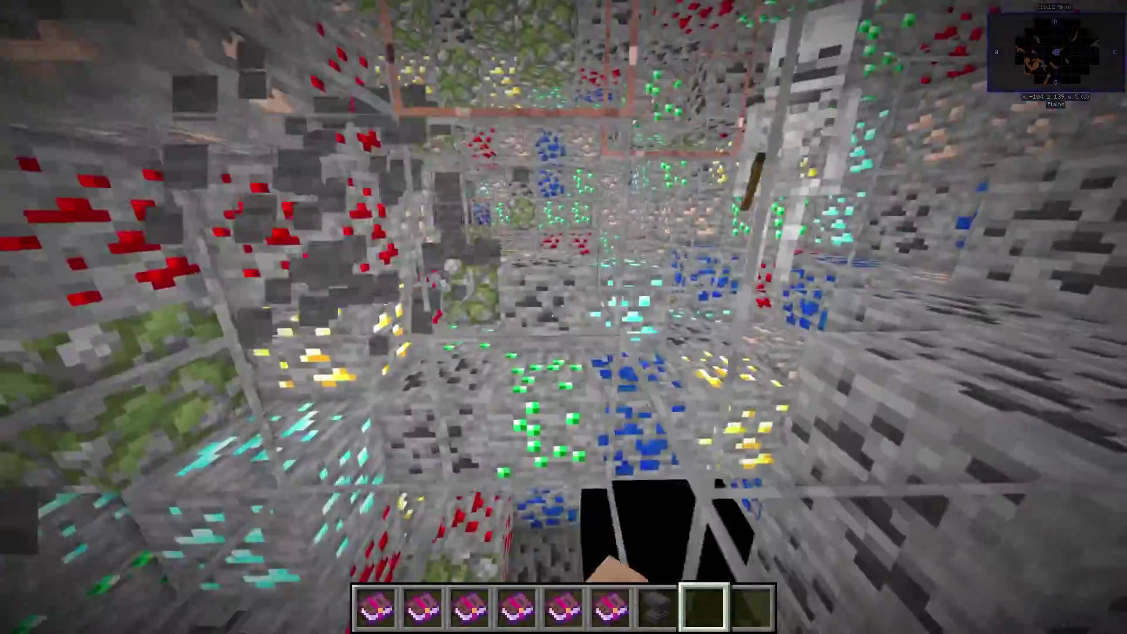
left_click(562, 316)
left_click(564, 317)
left_click(564, 317)
left_click(564, 317)
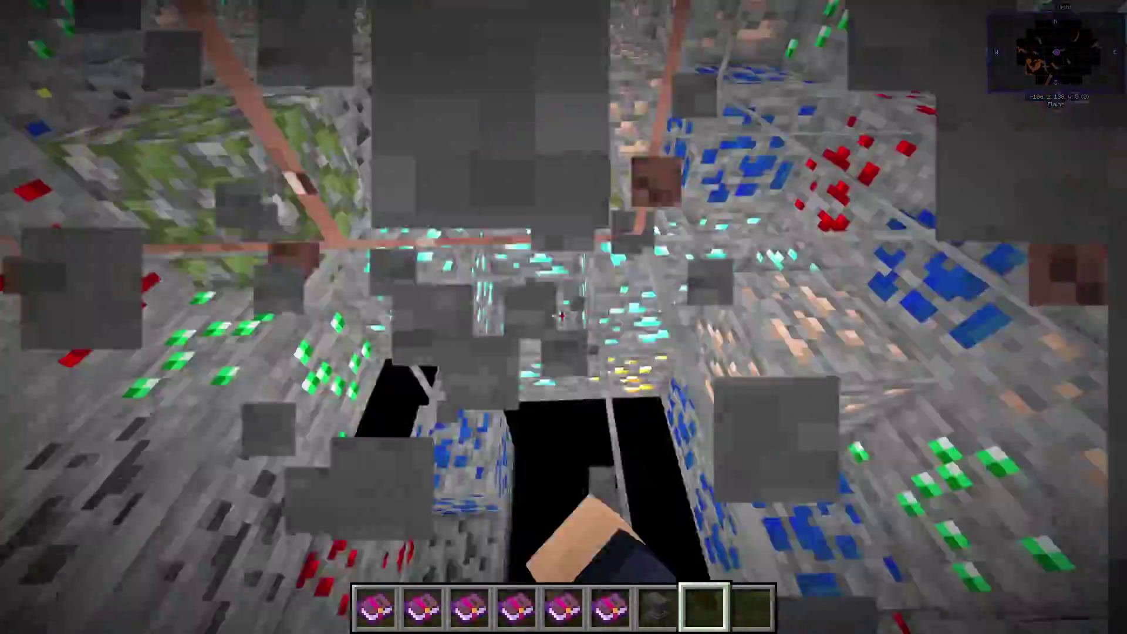
left_click(564, 318)
left_click(564, 317)
left_click(563, 317)
left_click(563, 317)
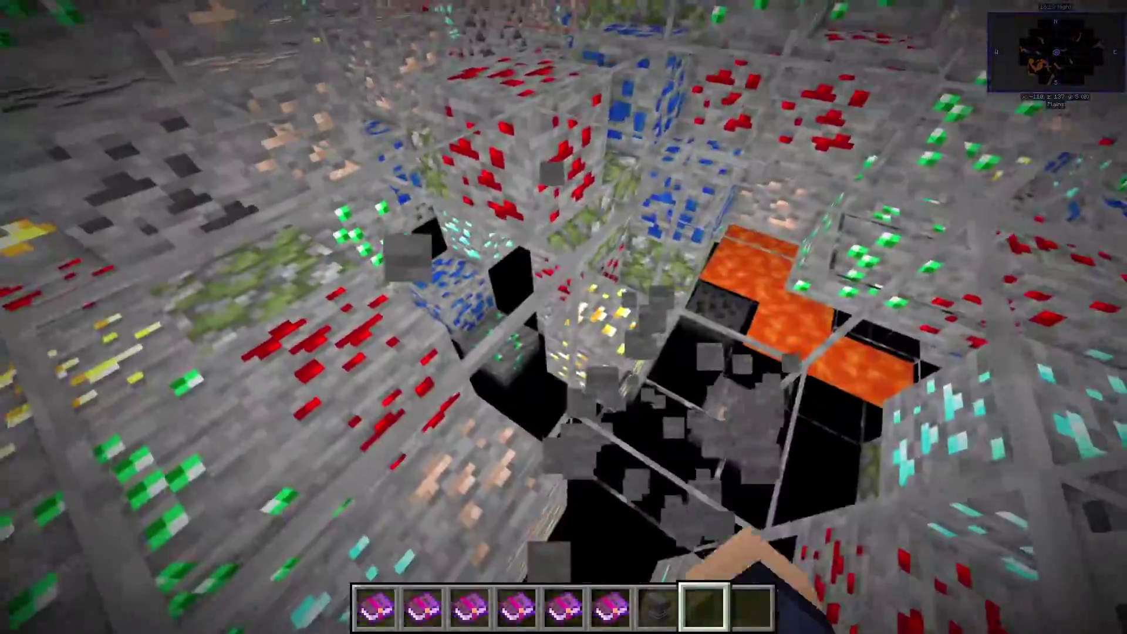
left_click(564, 317)
left_click(564, 317)
left_click(563, 317)
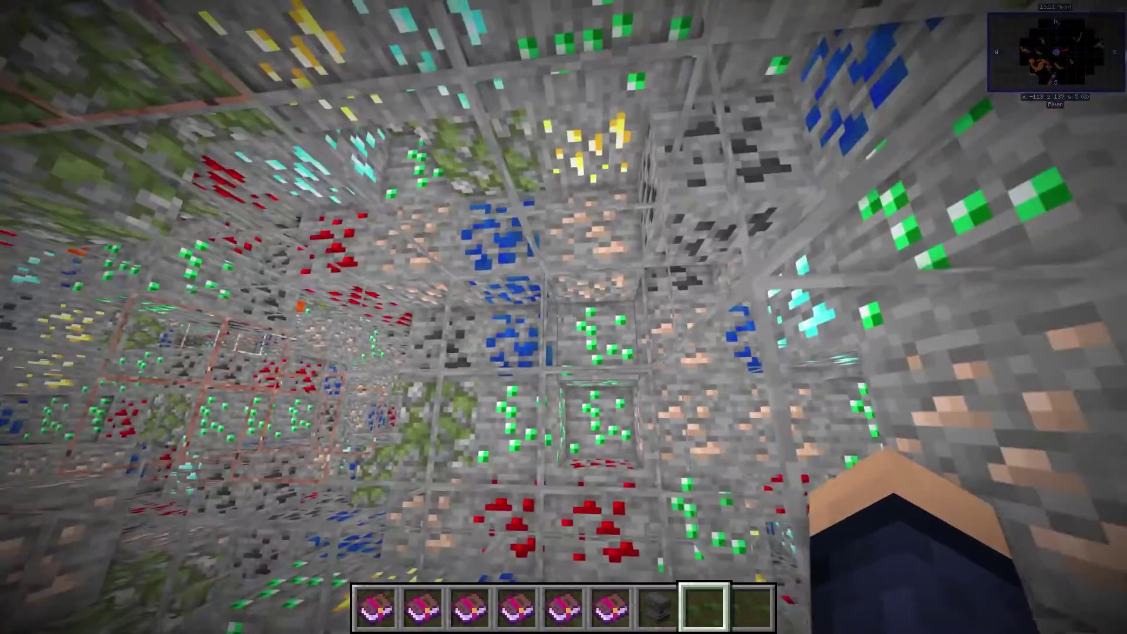
left_click(564, 317)
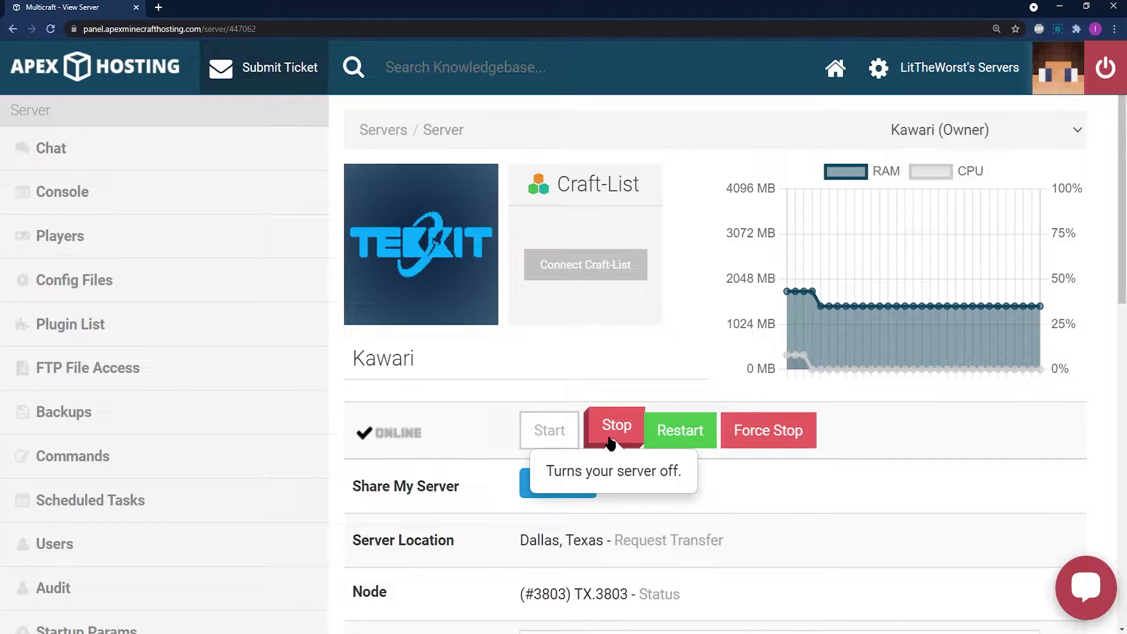
- Stop the Kawari server
left_click(611, 442)
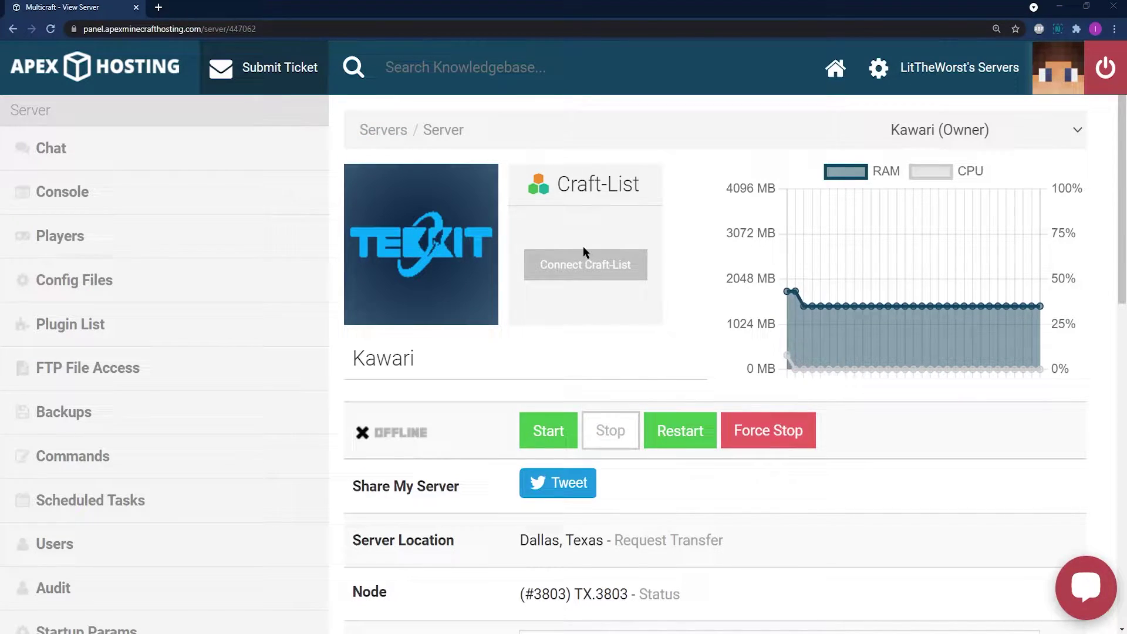
scroll(354, 463, "down", 10)
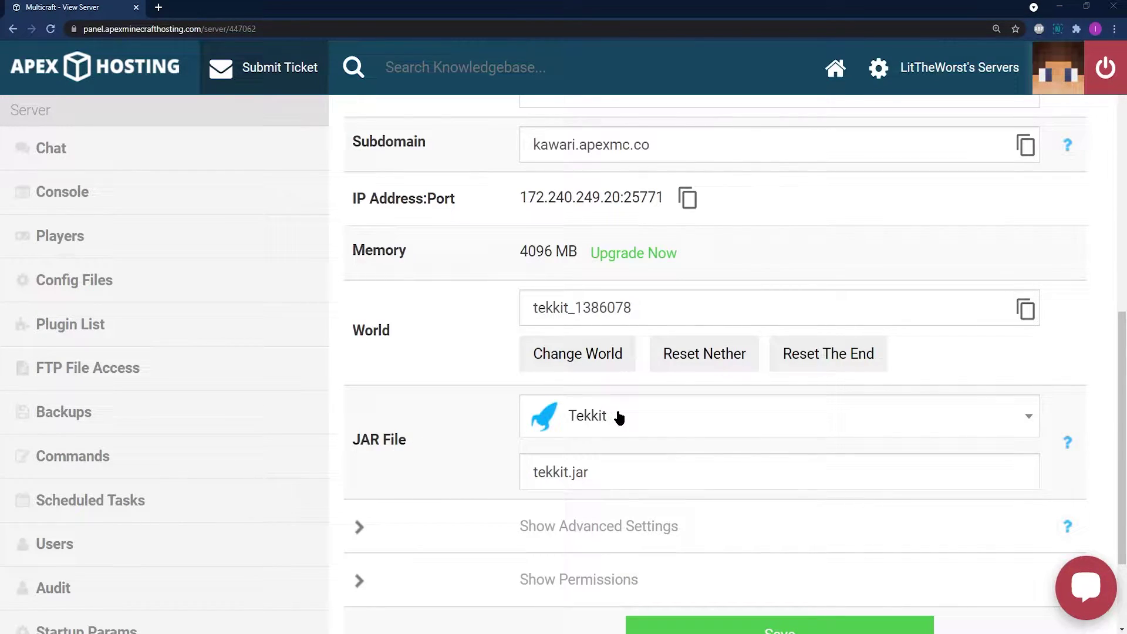
scroll(445, 348, "down", 2)
- Change the server JAR to Paper 1.16.5 and generate a new world
left_click(540, 284)
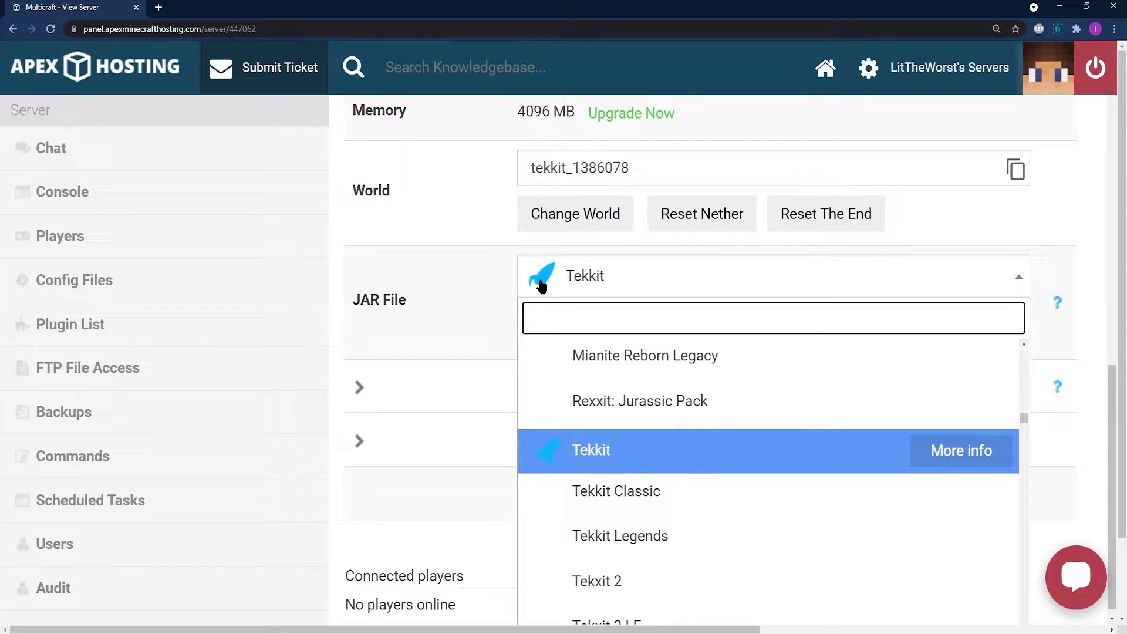
type("paper")
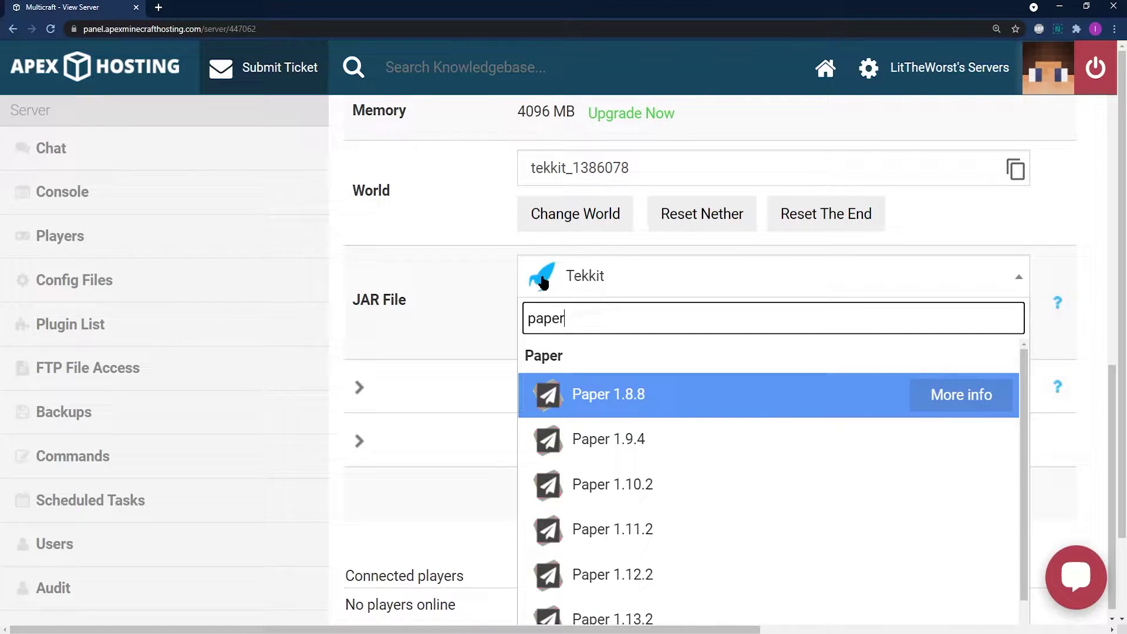
scroll(617, 499, "down", 5)
scroll(629, 564, "down", 5)
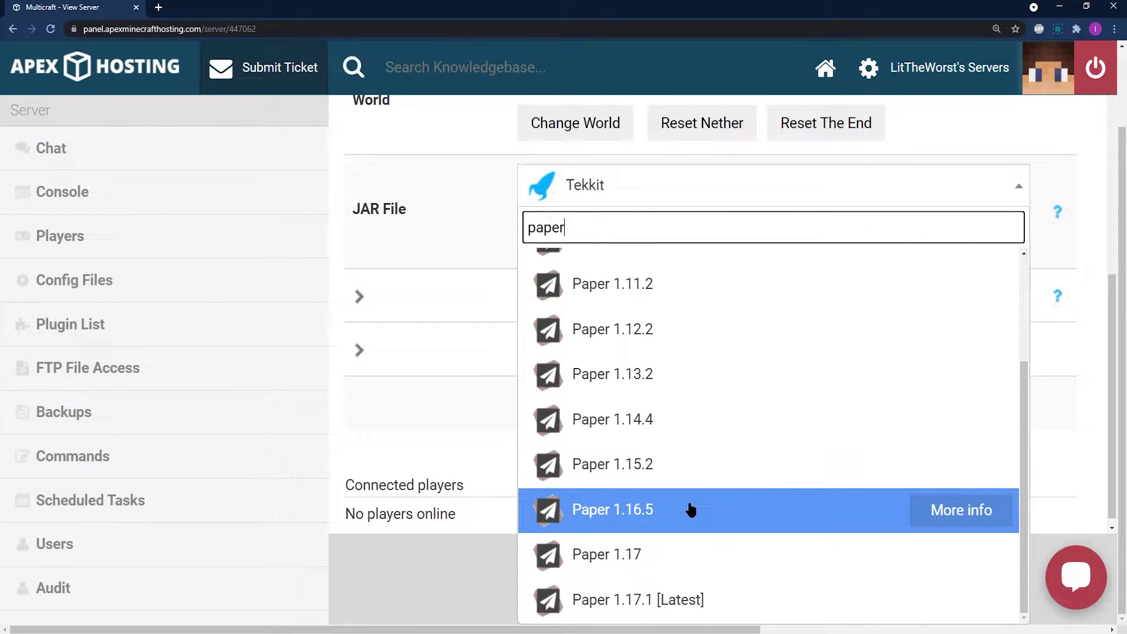
left_click(691, 510)
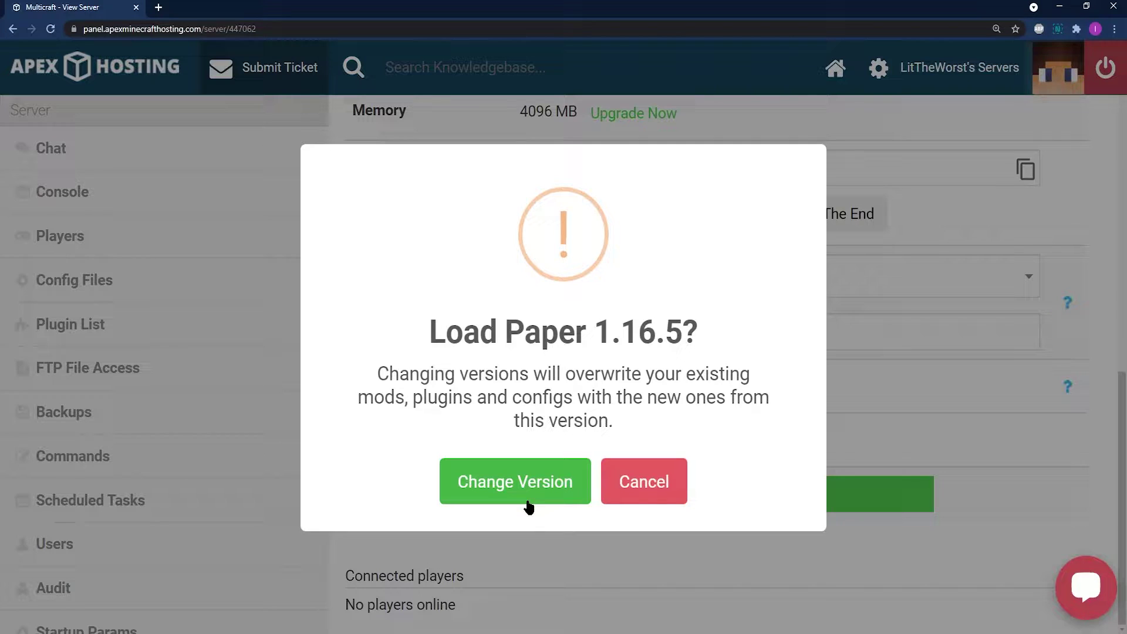
left_click(529, 505)
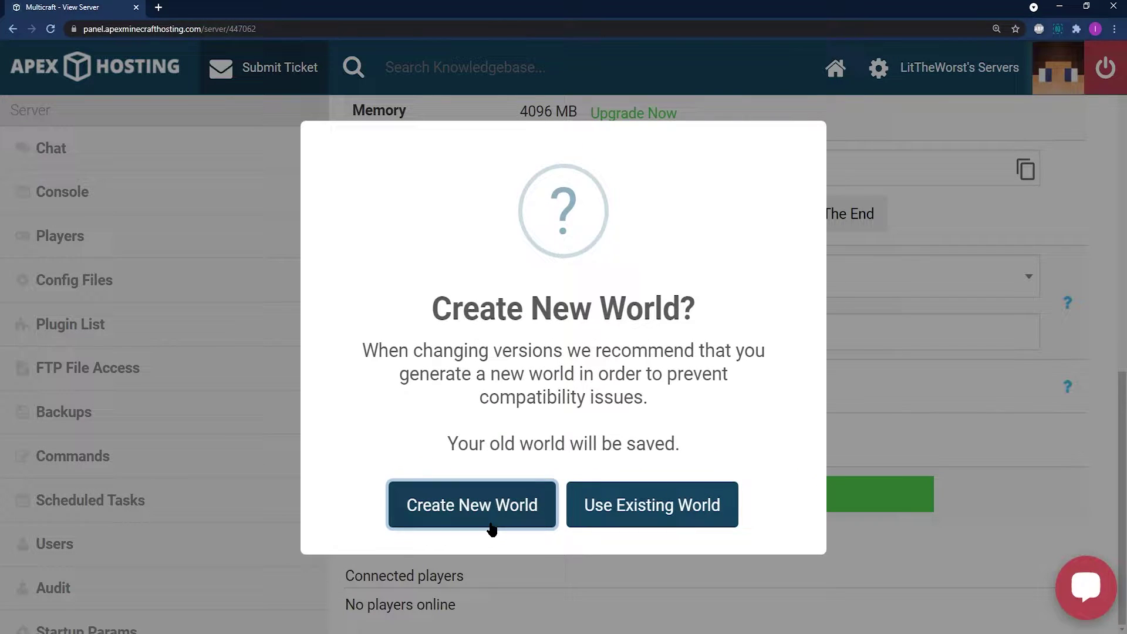
left_click(491, 526)
- Start Kawari on Paper 1.16.5, then stop it again
left_click(480, 495)
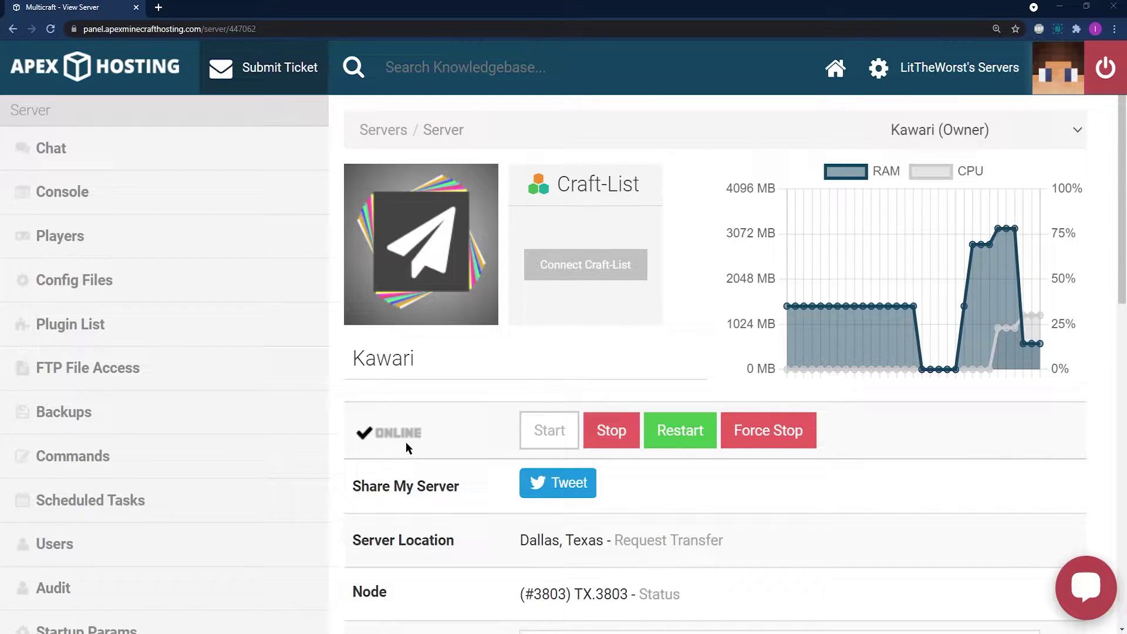
left_click(594, 443)
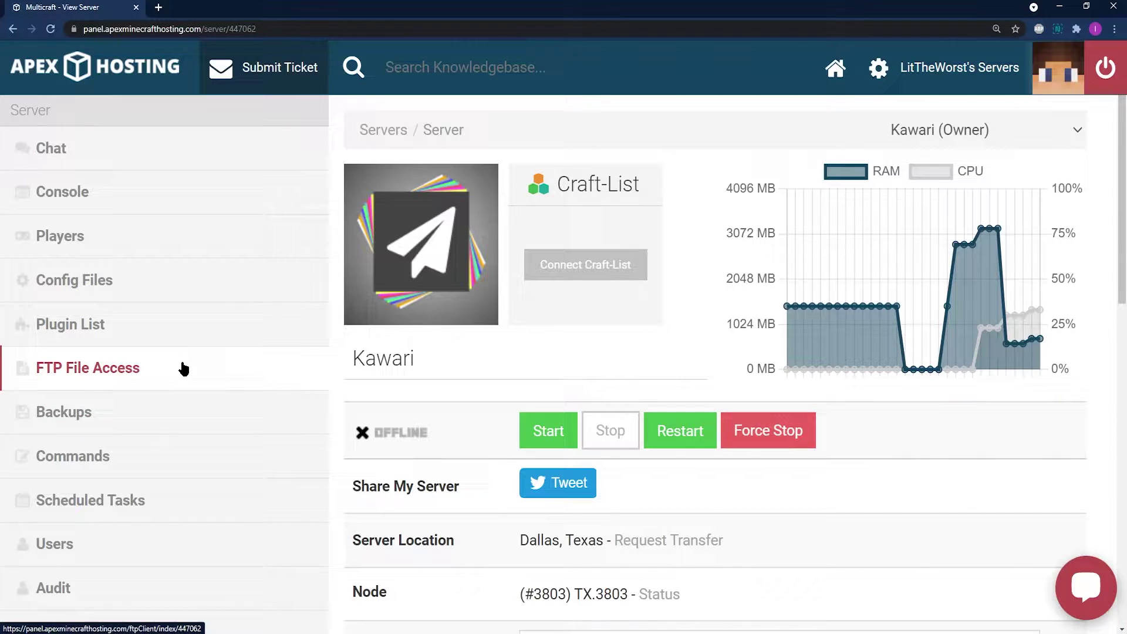
- Log in to the web FTP client and scroll the root file list to paper.yml
left_click(184, 369)
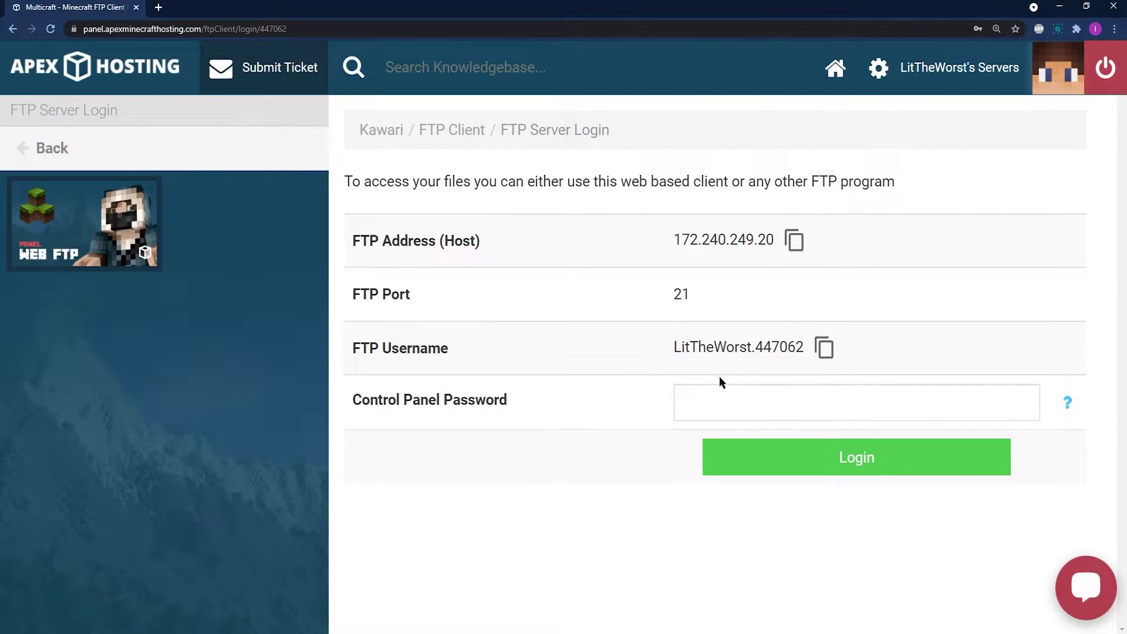
left_click(763, 458)
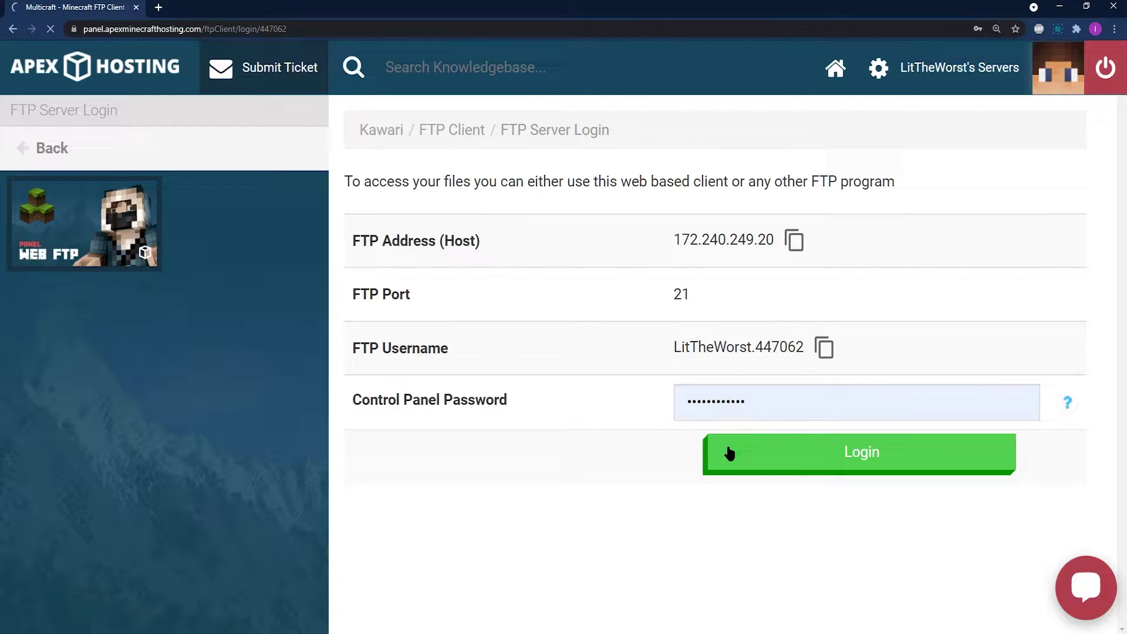
scroll(675, 335, "down", 5)
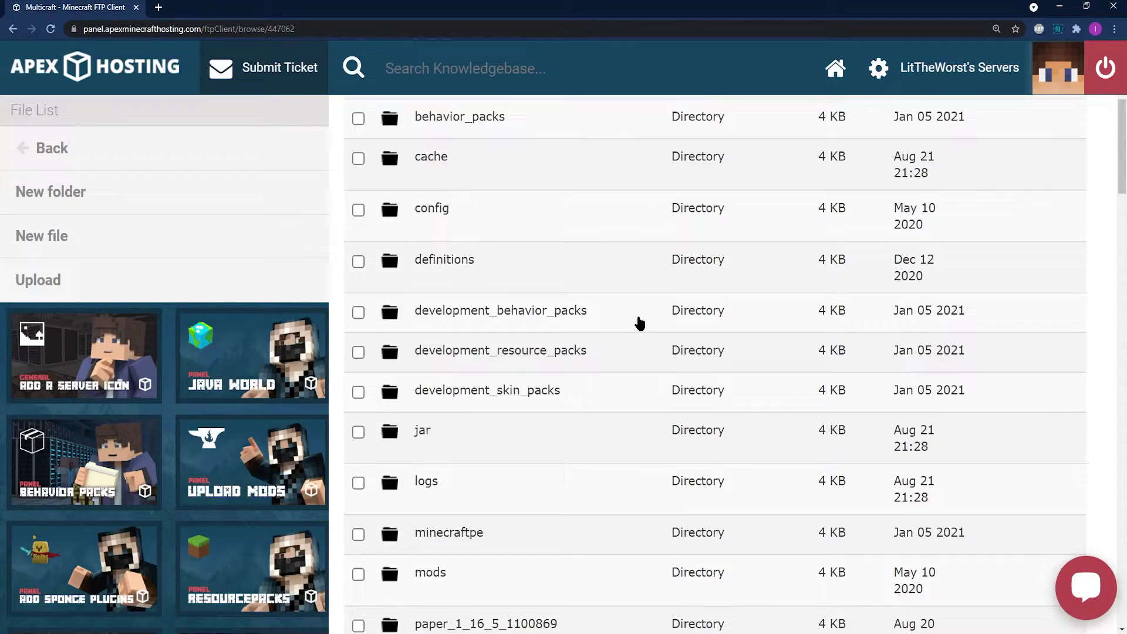
scroll(640, 323, "down", 20)
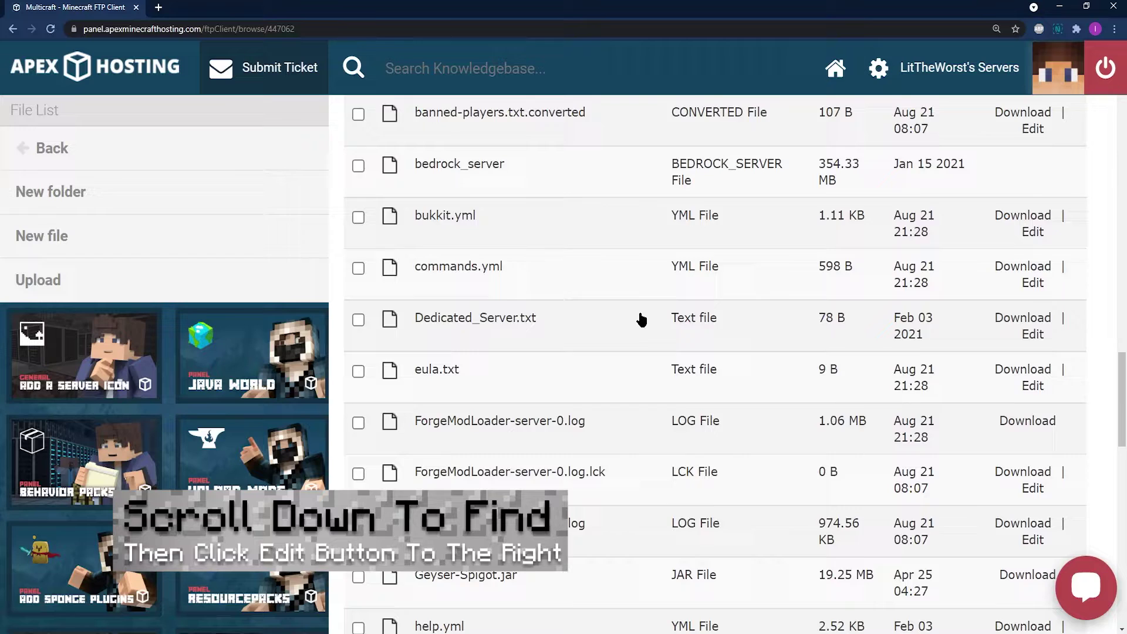
scroll(641, 320, "down", 10)
scroll(623, 332, "down", 1)
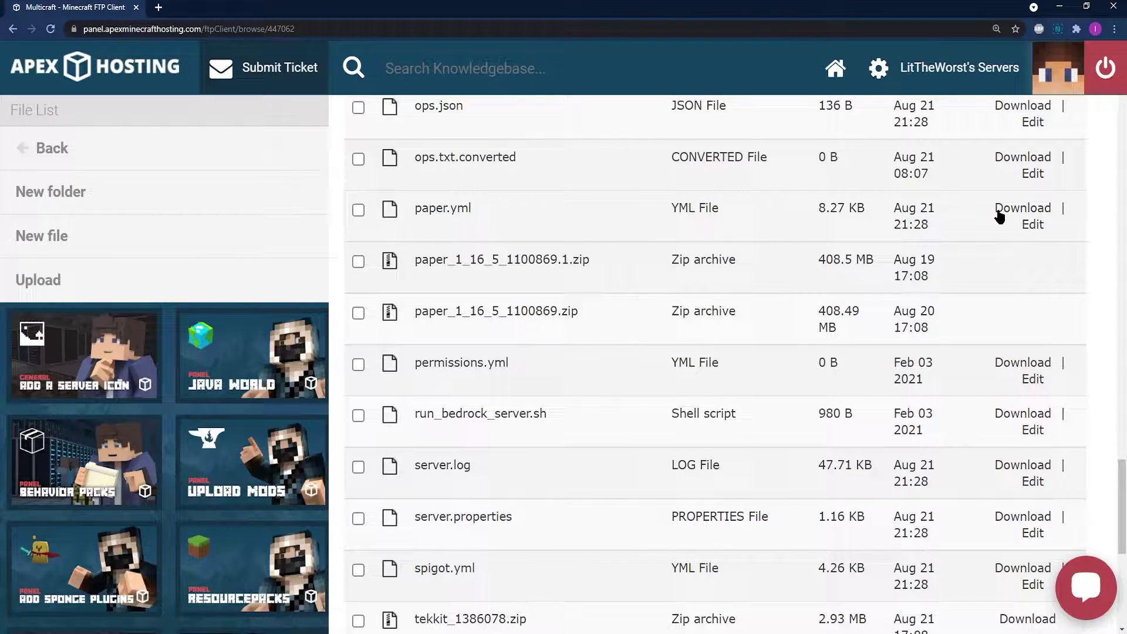
- Open paper.yml in the editor and scroll to the anti-xray section
left_click(1033, 226)
scroll(679, 211, "down", 1)
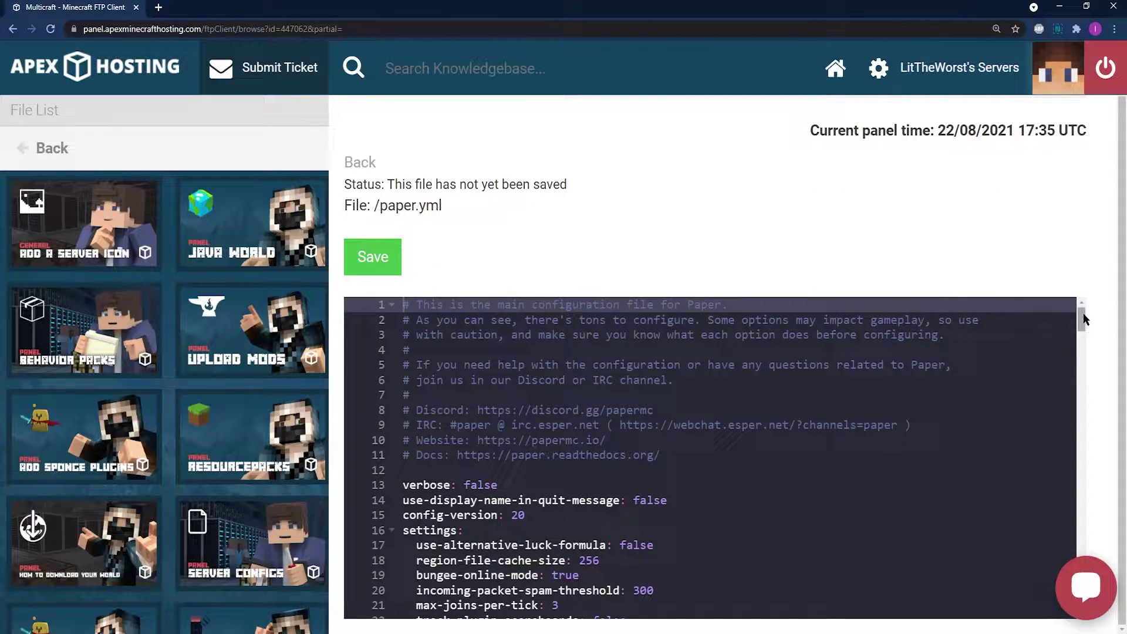
left_click_drag(1085, 326, 1073, 557)
scroll(546, 558, "down", 8)
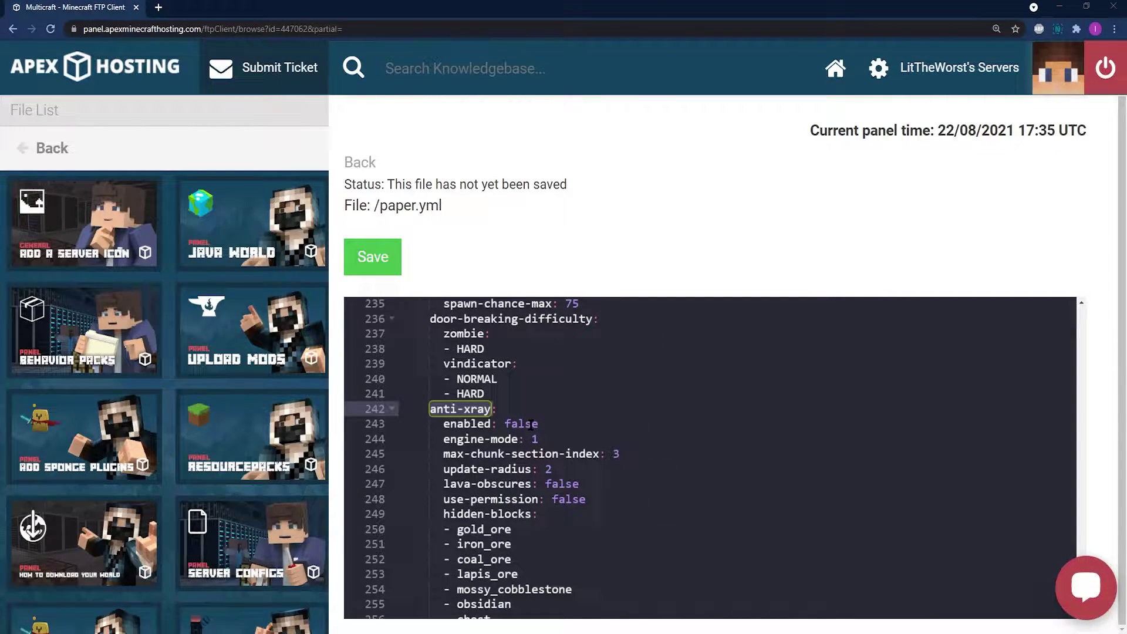
- Change anti-xray enabled from false to true, leaving engine-mode at 1
left_click_drag(536, 424, 505, 424)
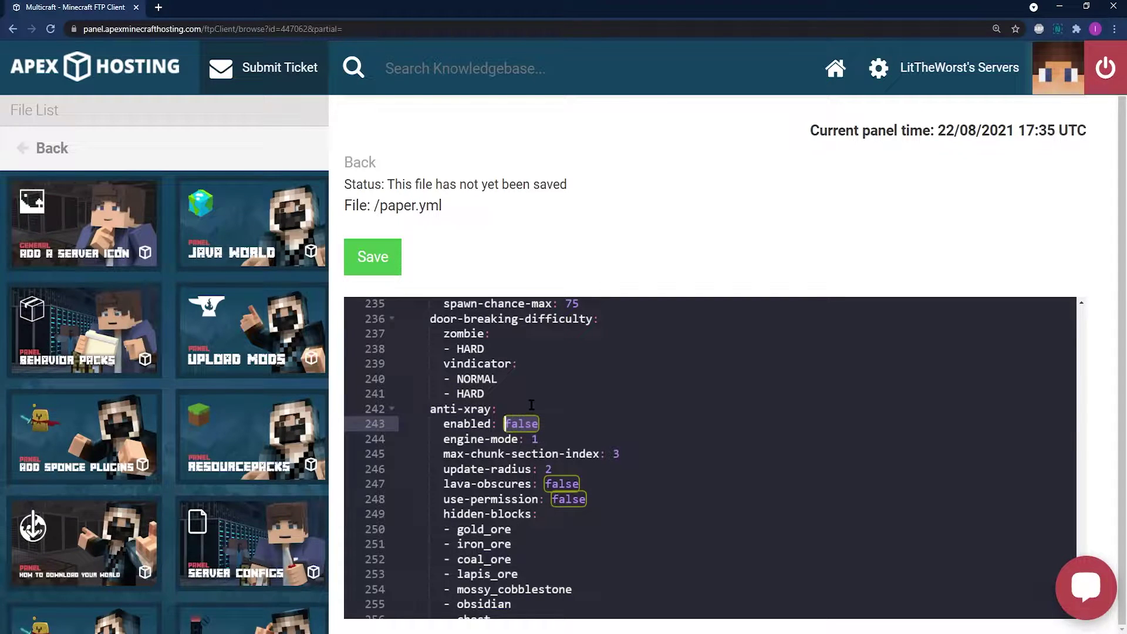
type("tru")
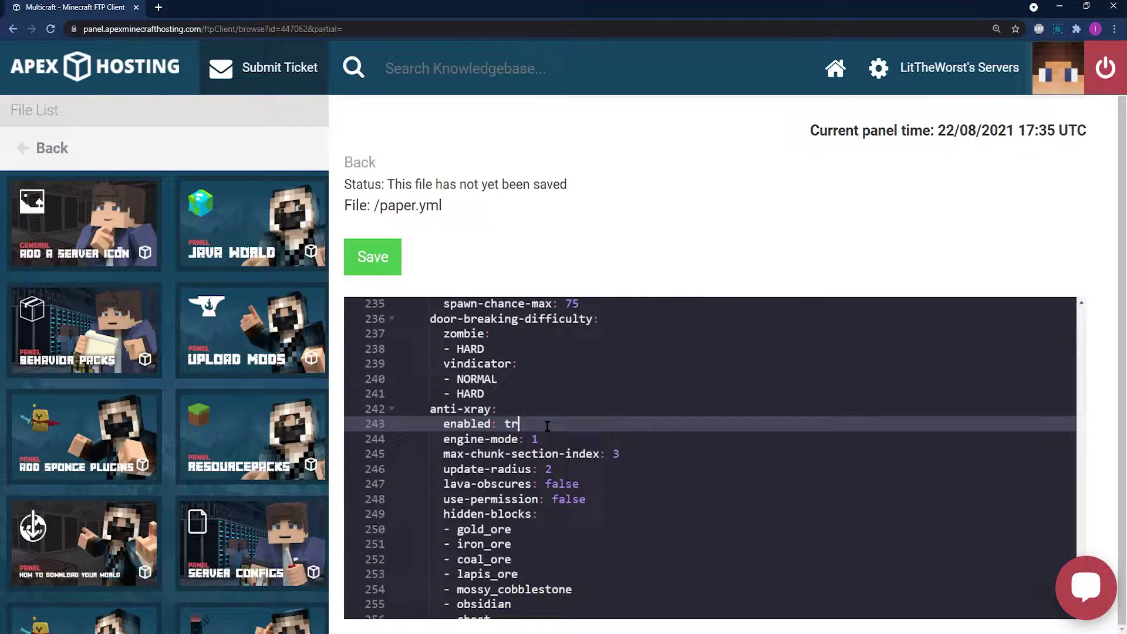
left_click(495, 439)
left_click(503, 423)
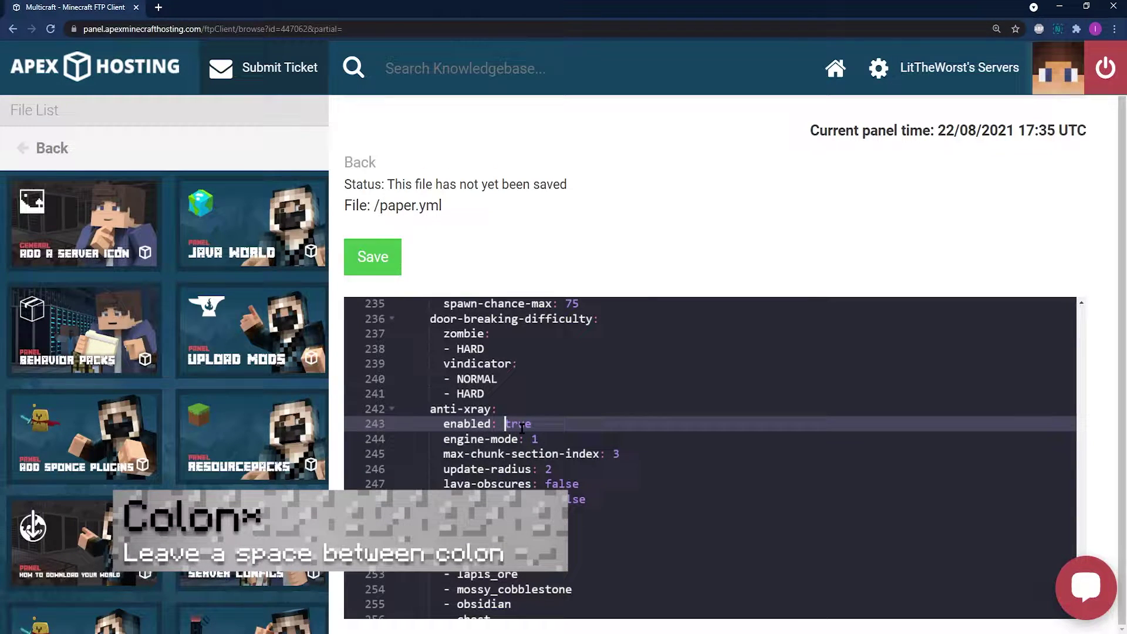
left_click(522, 427)
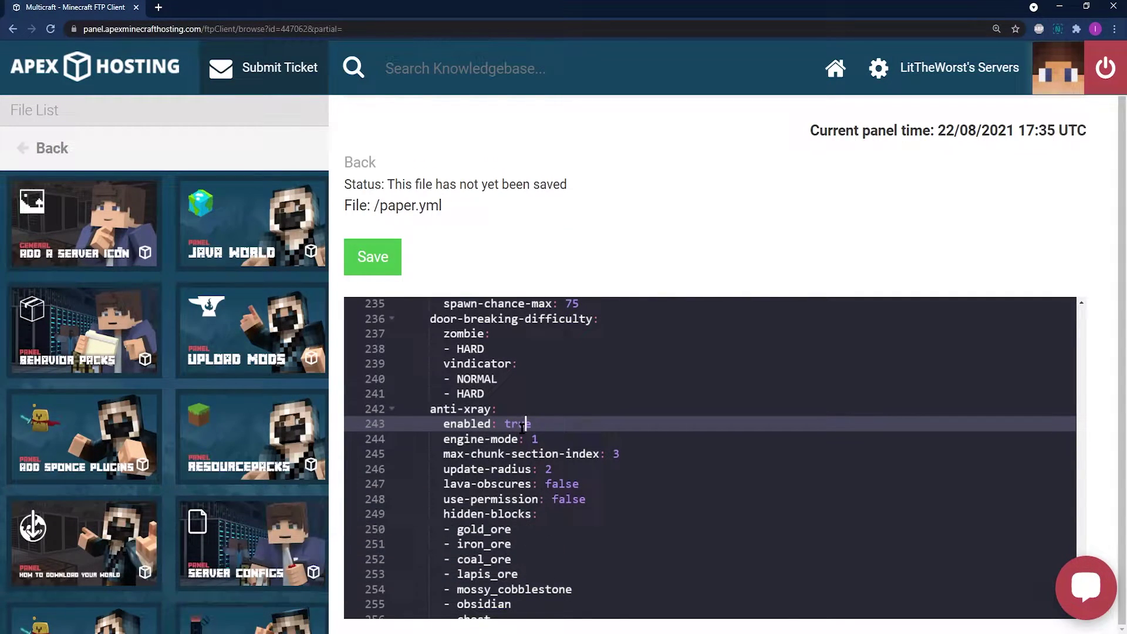
left_click(574, 438)
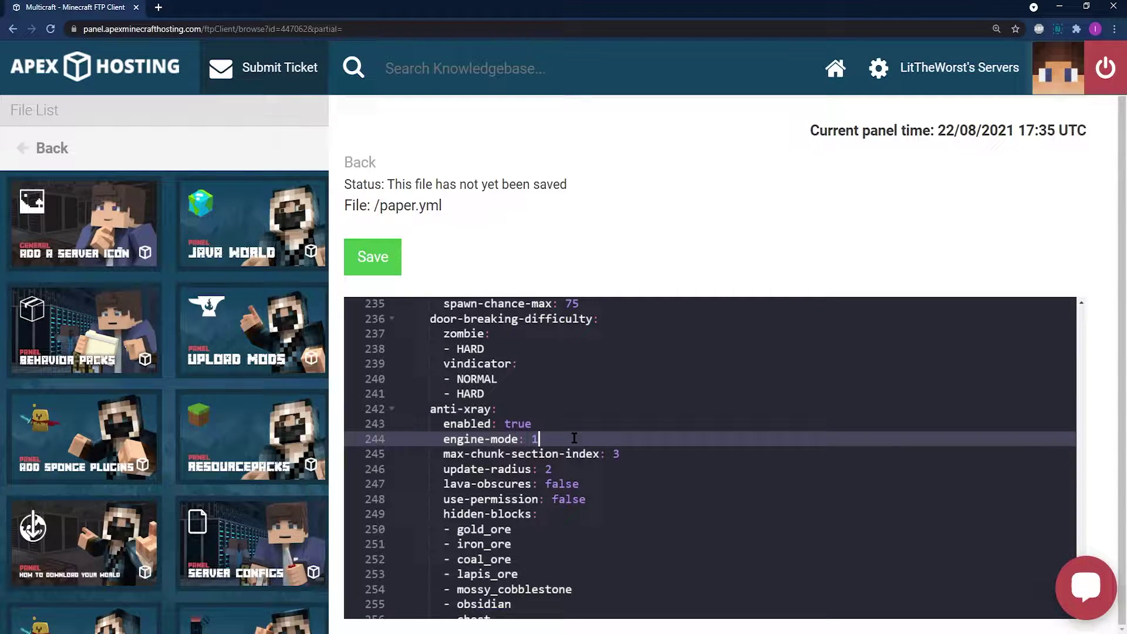
scroll(592, 401, "down", 2)
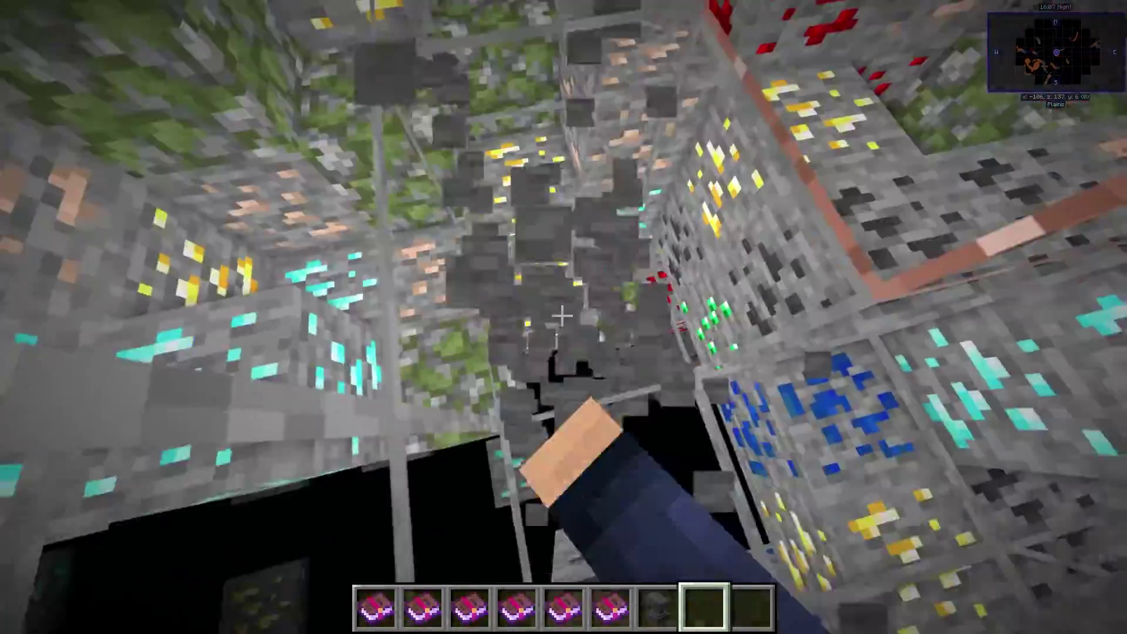
left_click_drag(562, 316, 562, 316)
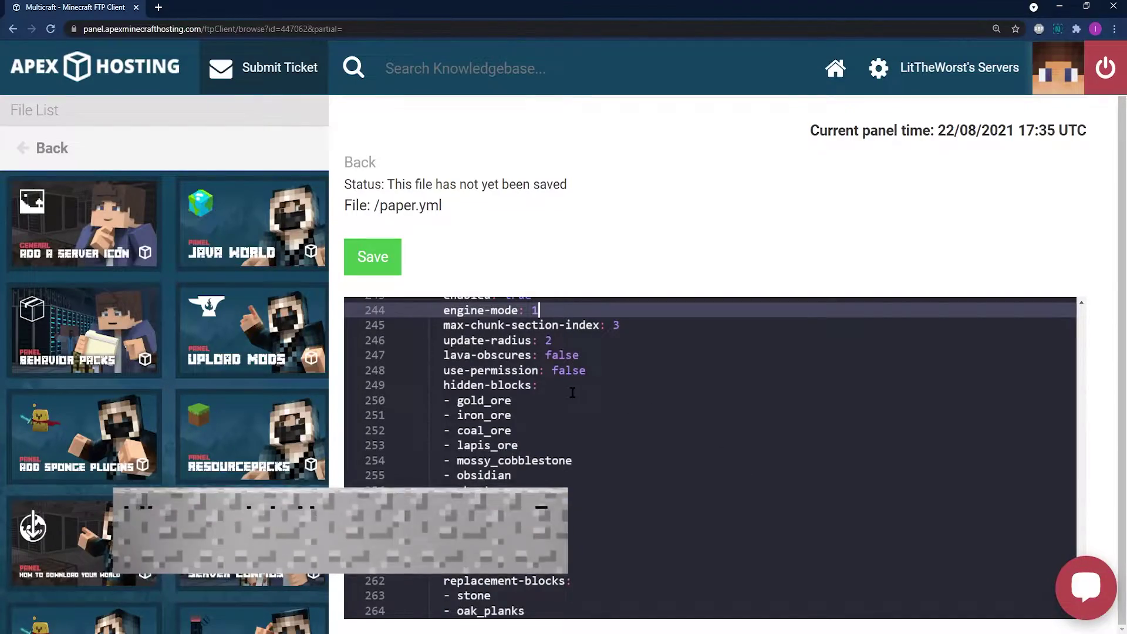
- Add a '- ancient_debris' entry at the top of the hidden-blocks list
left_click(548, 389)
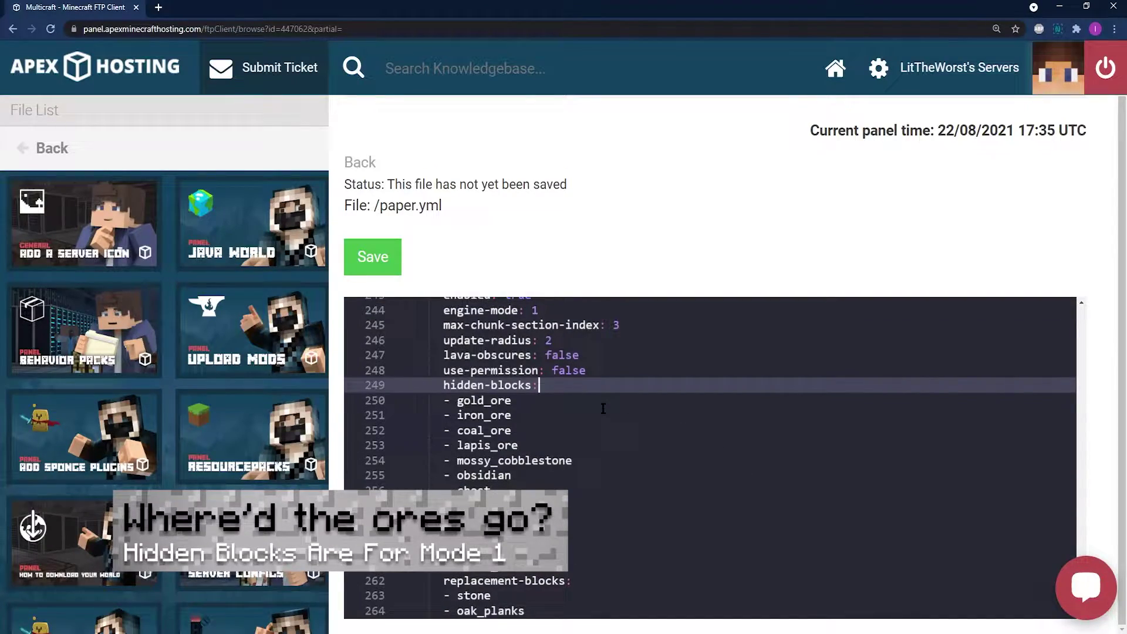
key("Return")
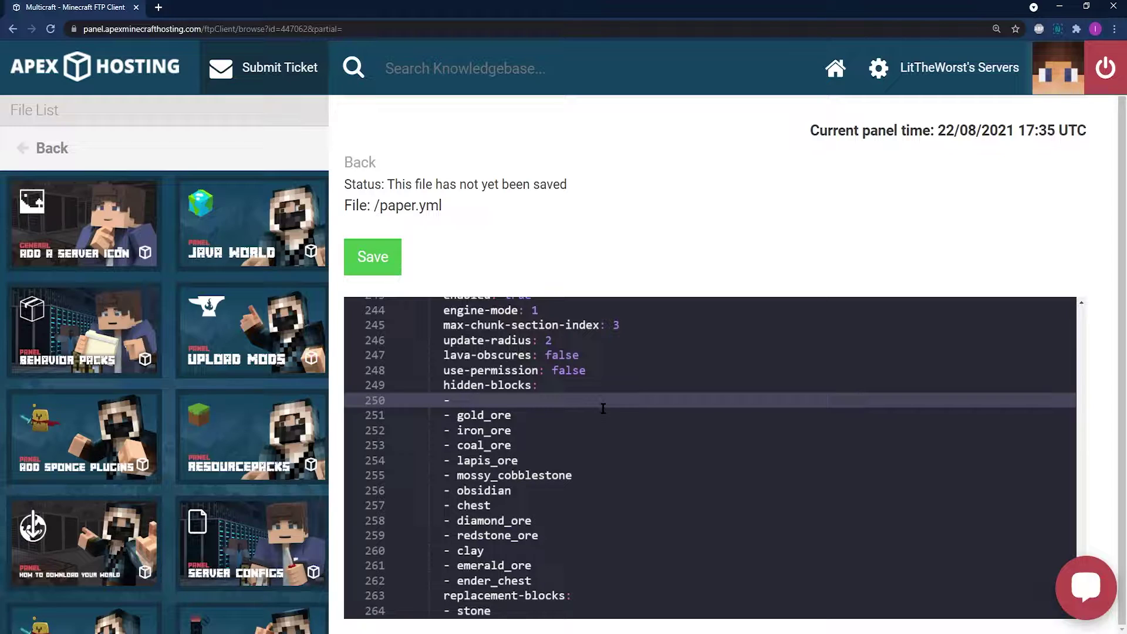
type("- ancient_debria")
- Delete the '- oak_planks' line so replacement-blocks lists only stone
scroll(603, 409, "down", 1)
left_click_drag(528, 552, 438, 531)
left_click(492, 515)
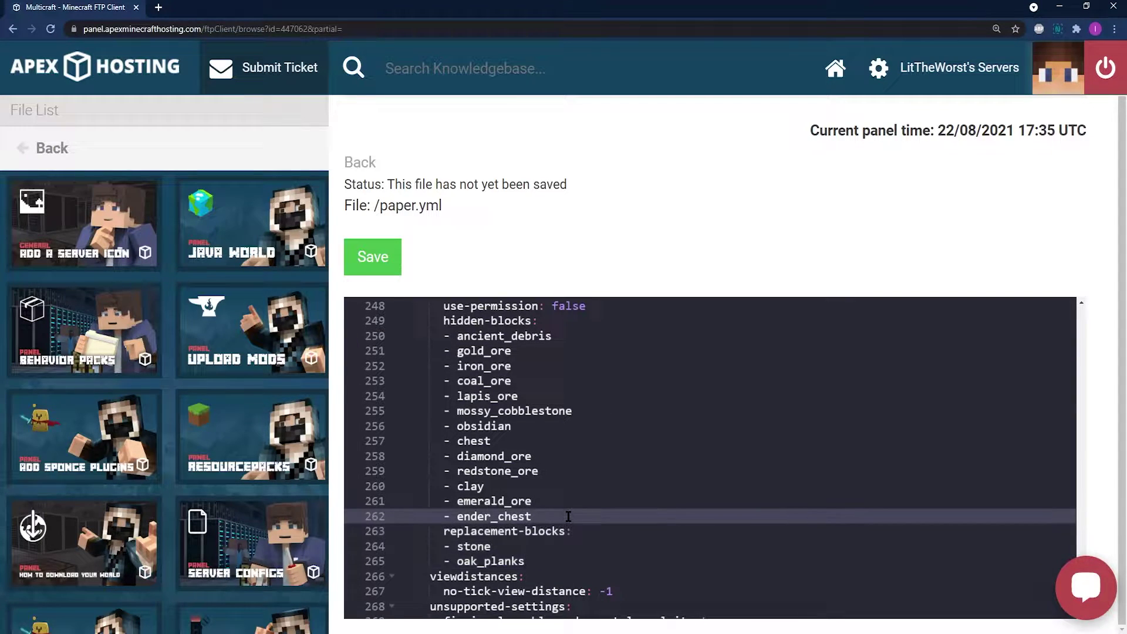
left_click(590, 528)
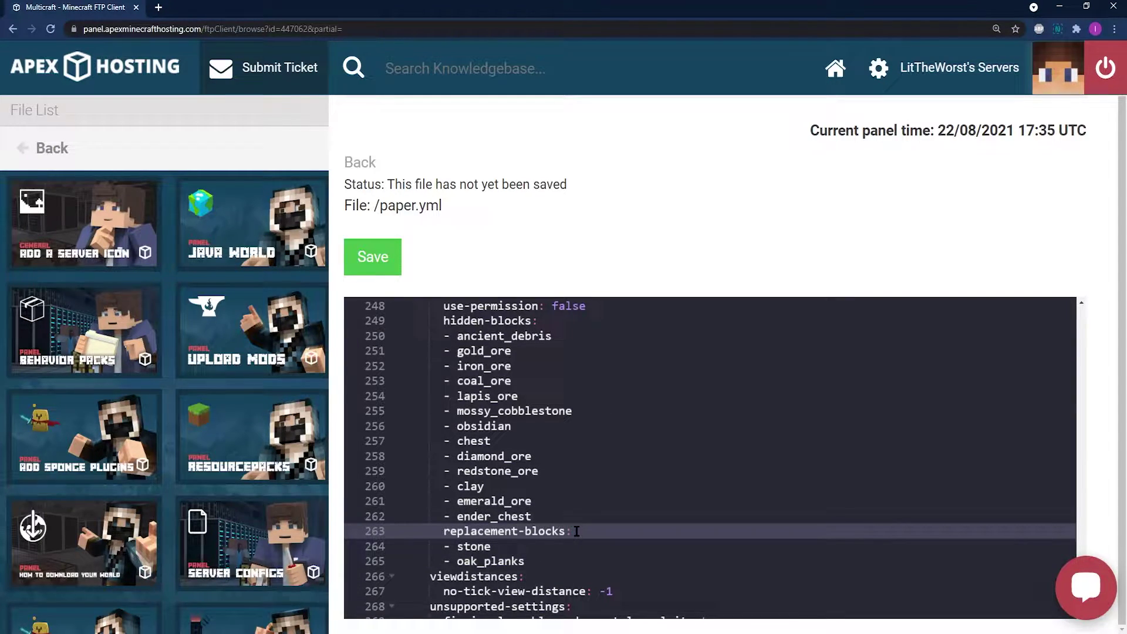
left_click(533, 560)
key("shift+Home")
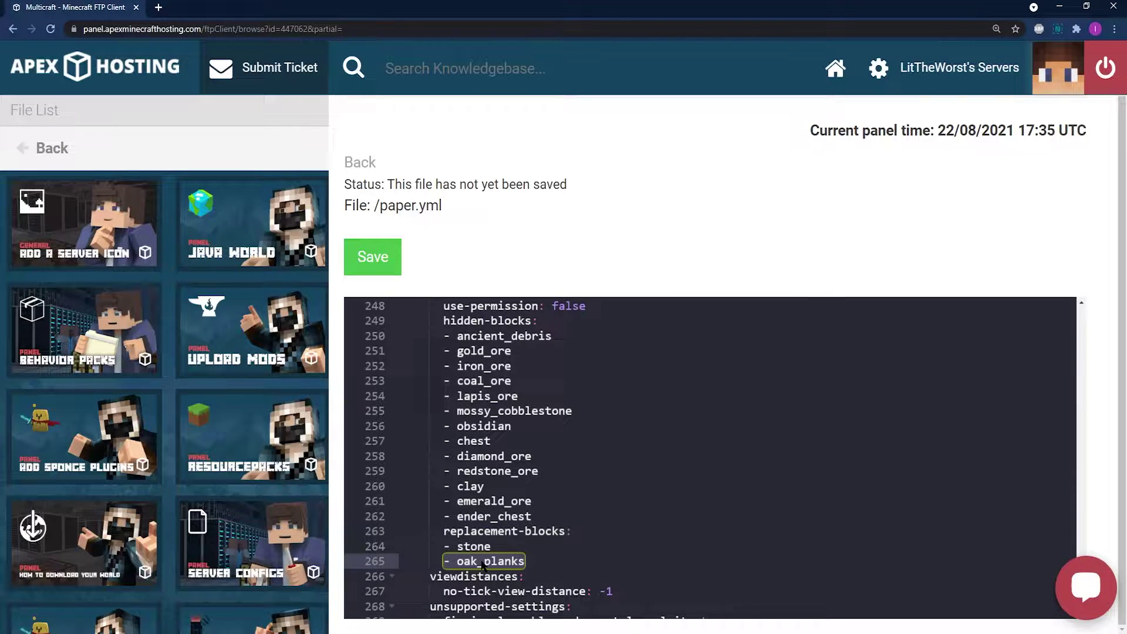
key("BackSpace")
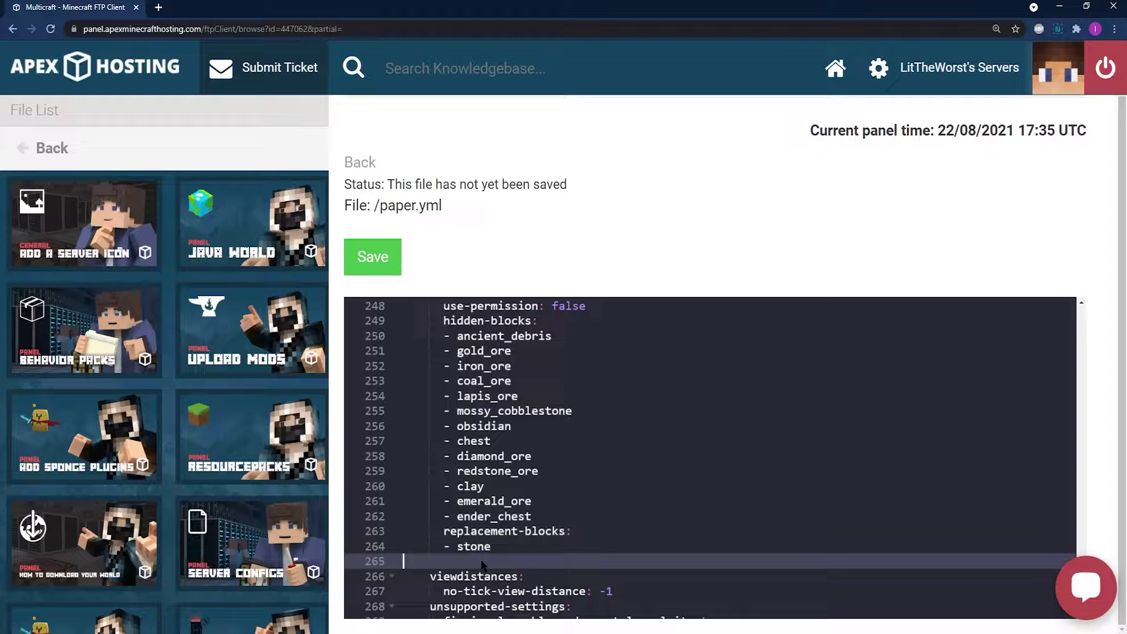
key("BackSpace")
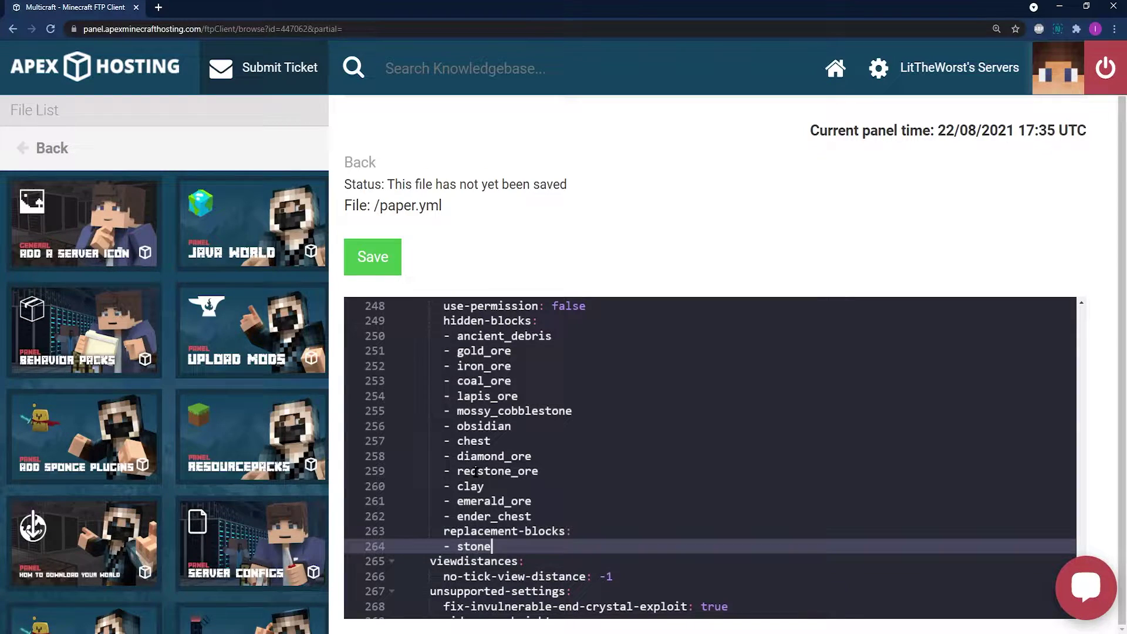
scroll(476, 470, "up", 3)
left_click_drag(532, 360, 430, 346)
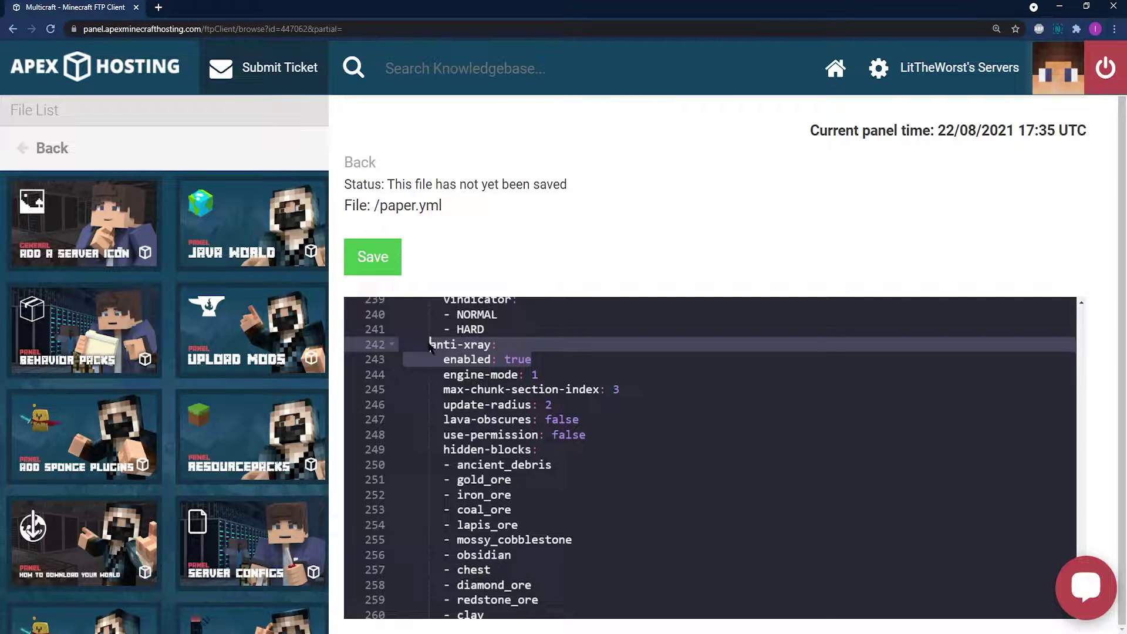
- Save the edited paper.yml and go back to the Kawari overview
left_click(380, 264)
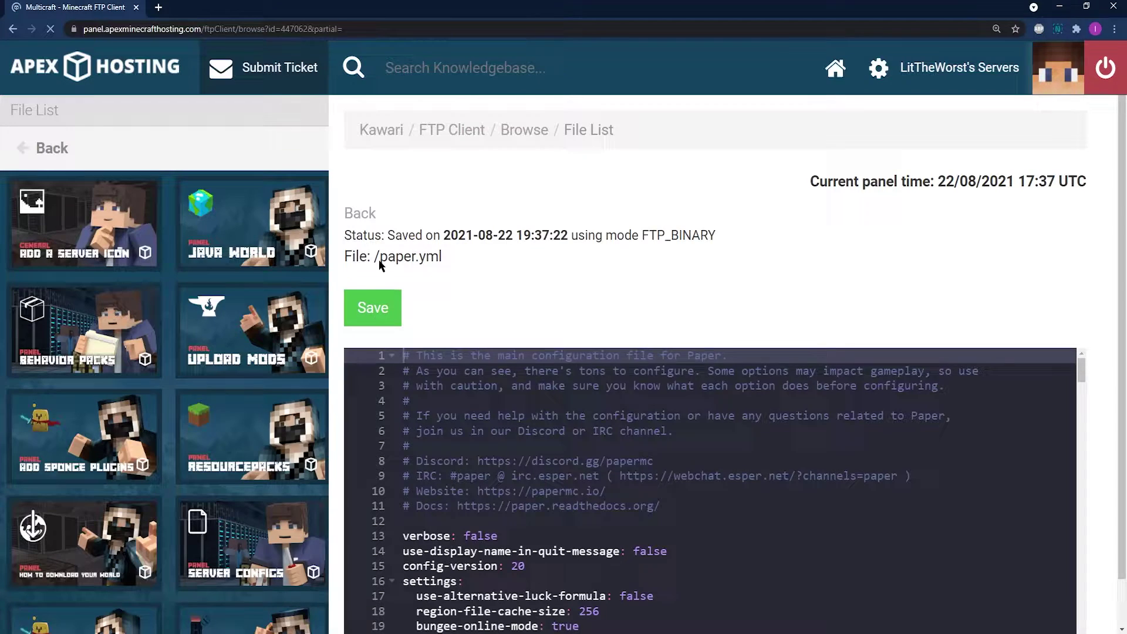
left_click(377, 138)
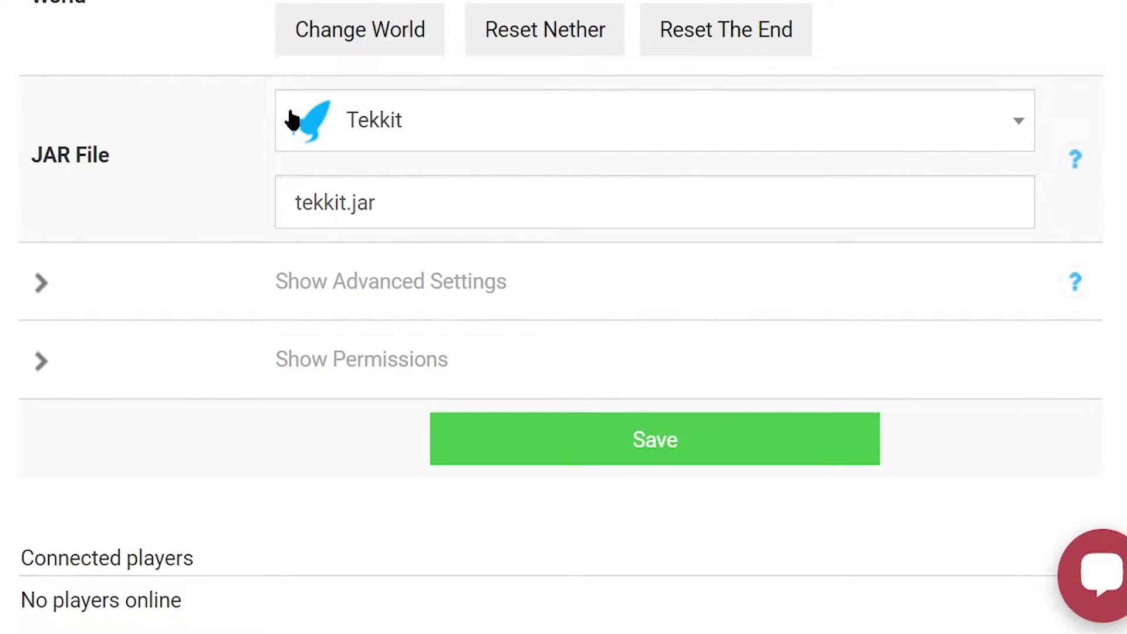
- Search the JAR File list for 'paper' and scroll to the Paper version
left_click(291, 120)
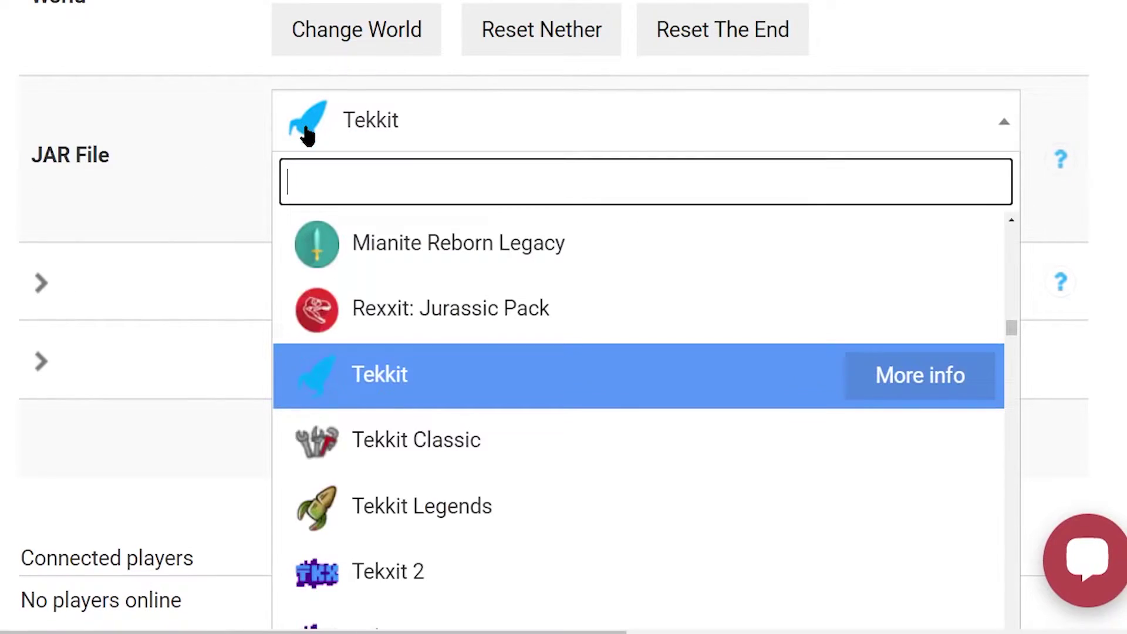
type("paper")
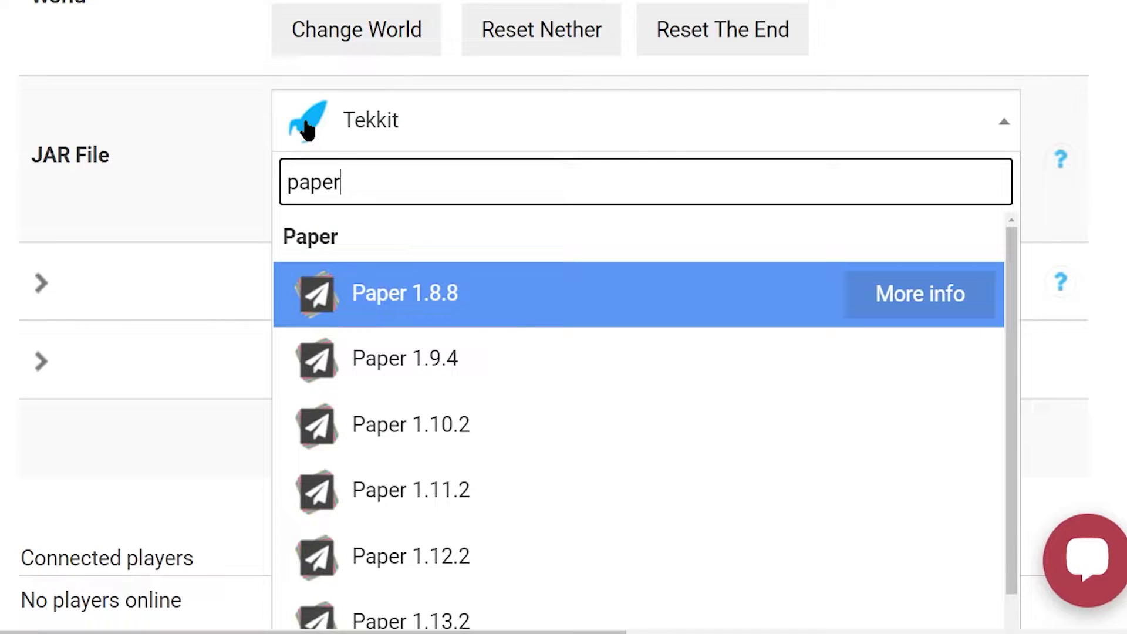
scroll(451, 600, "down", 3)
scroll(451, 600, "down", 2)
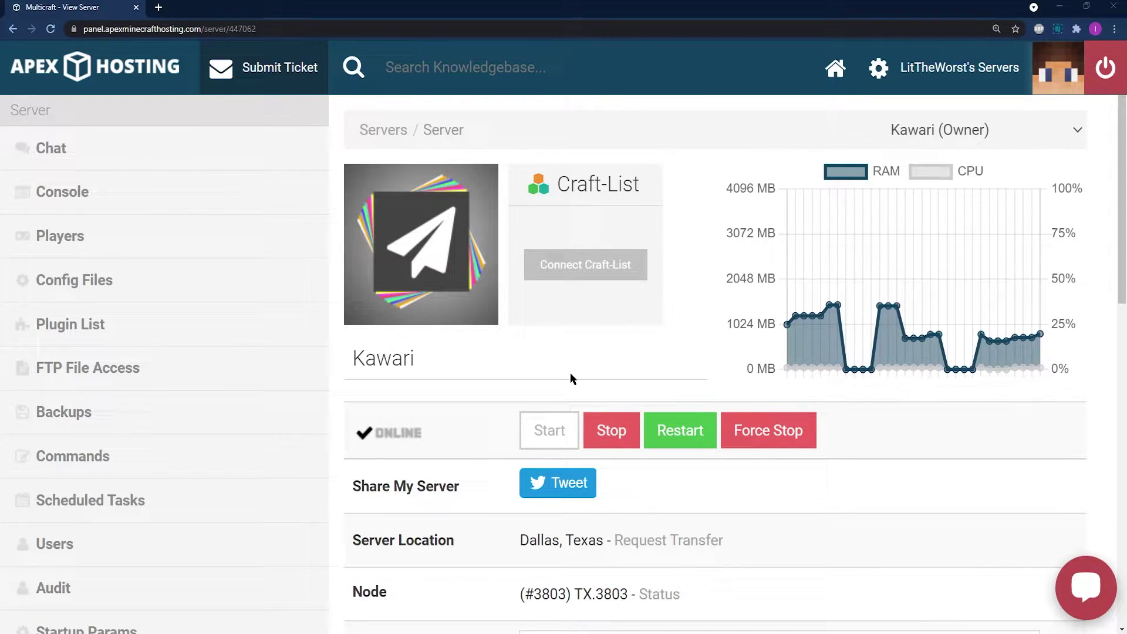
- Confirm the JAR File setting reads Paper 1.16.5
scroll(532, 392, "down", 4)
scroll(532, 392, "down", 7)
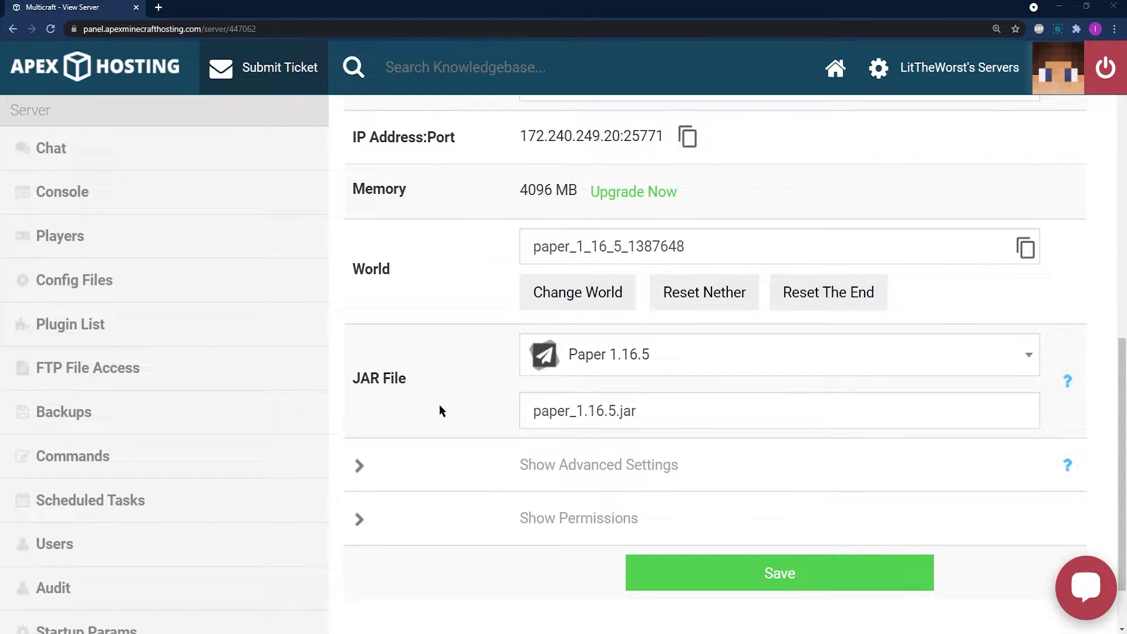
left_click_drag(411, 380, 347, 379)
left_click(376, 347)
- Stop the Kawari server so it goes offline
scroll(500, 328, "up", 2)
scroll(501, 329, "up", 9)
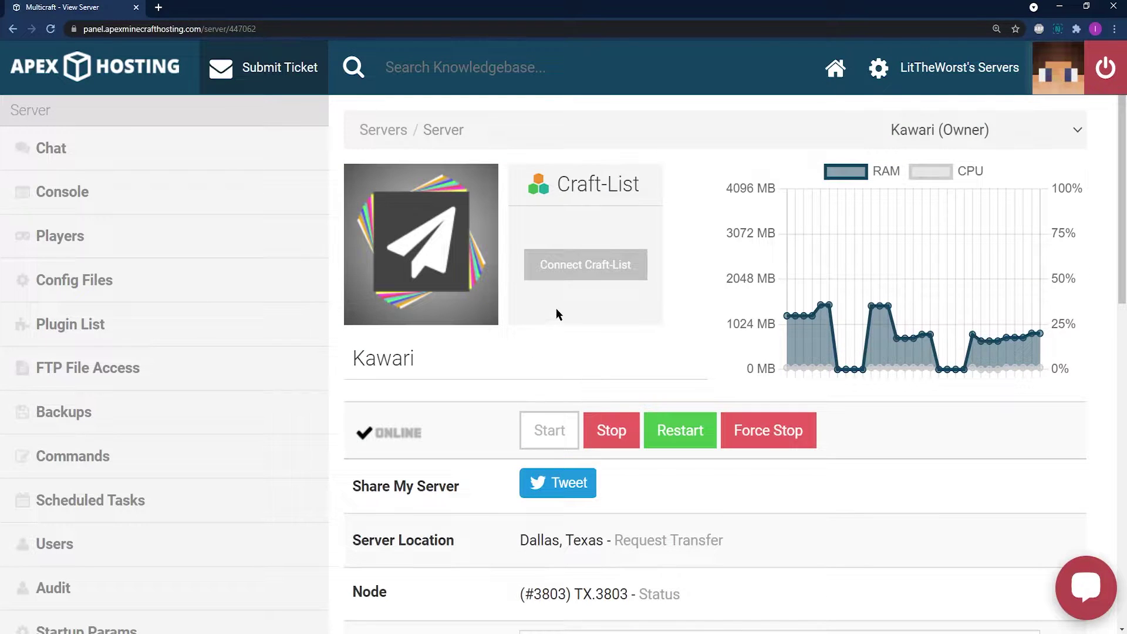
left_click(616, 442)
left_click(615, 442)
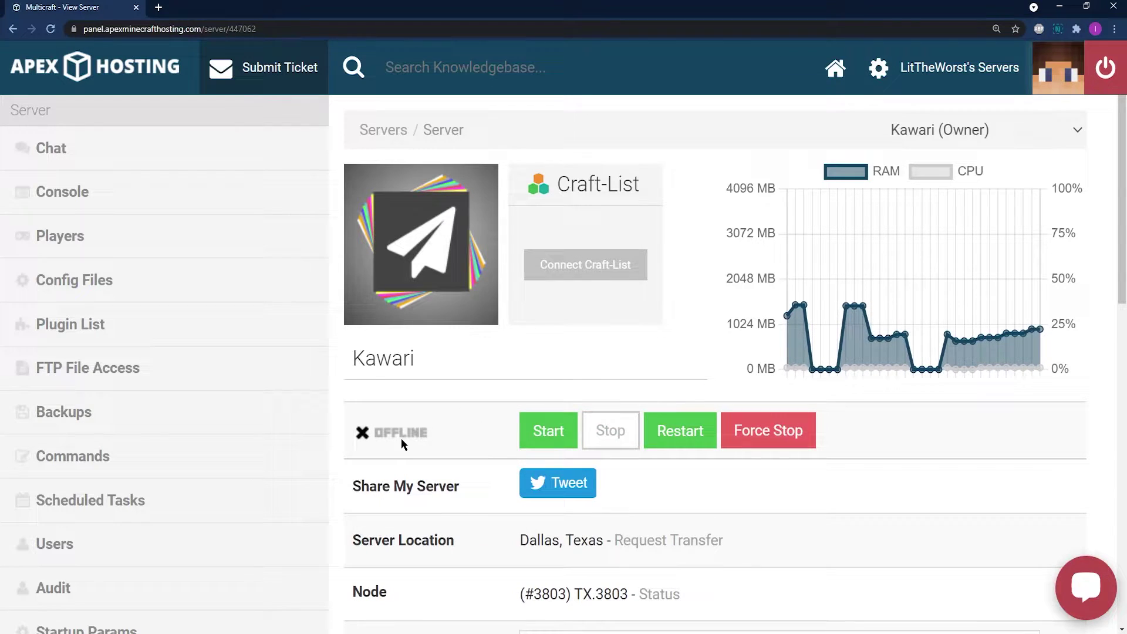
- In Plugin List, keep Spigot as the source and search names for 'oreannouncer'
left_click(150, 340)
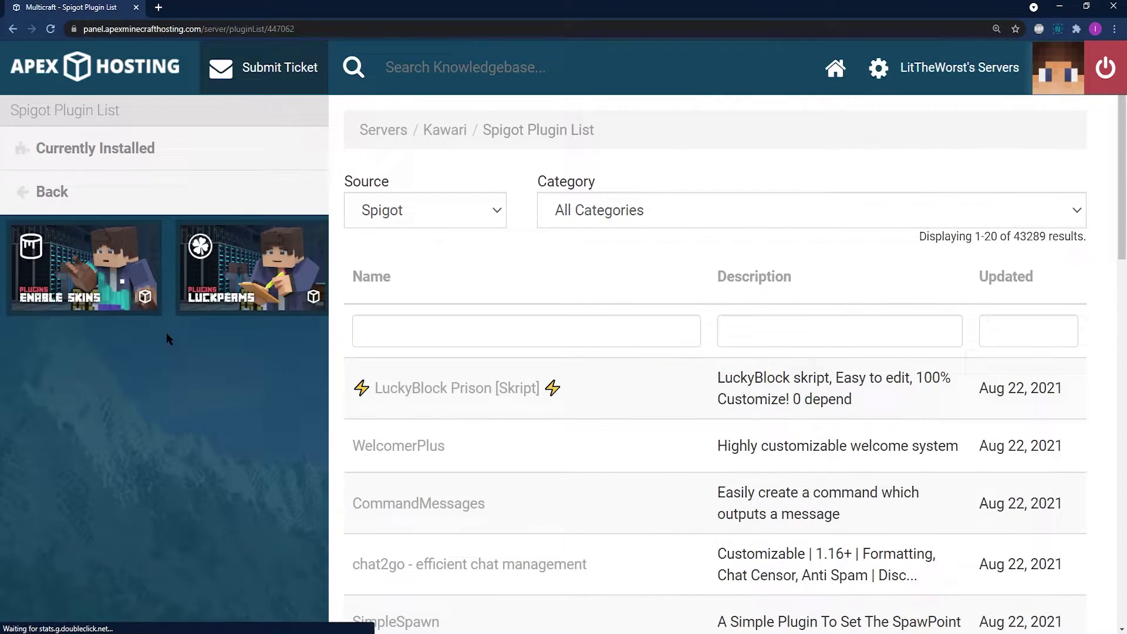
left_click(418, 204)
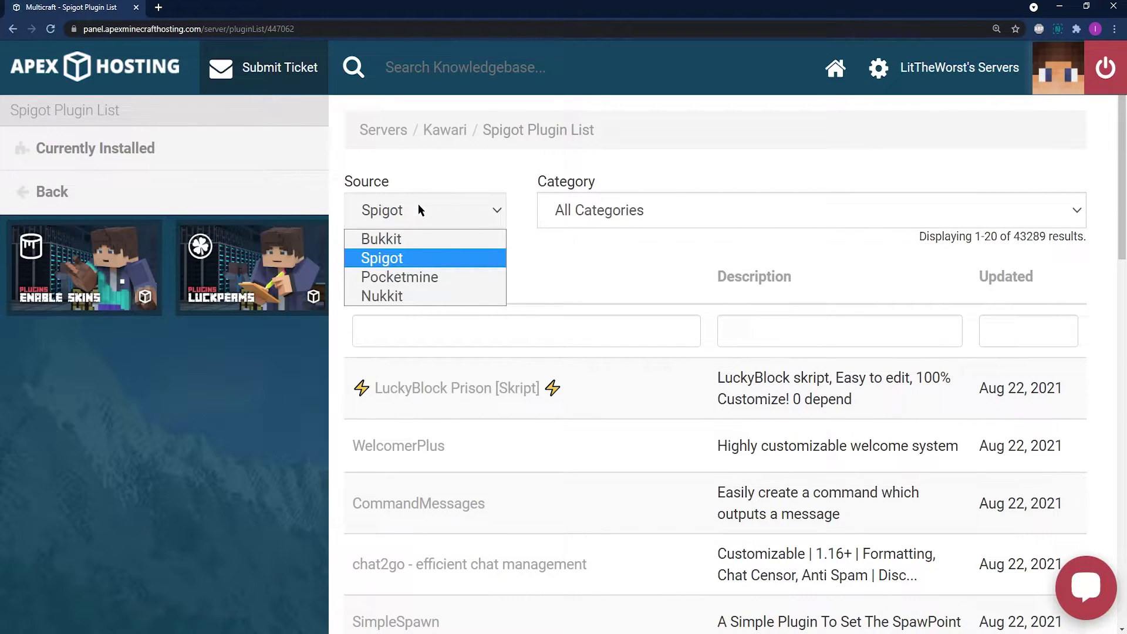
left_click(392, 256)
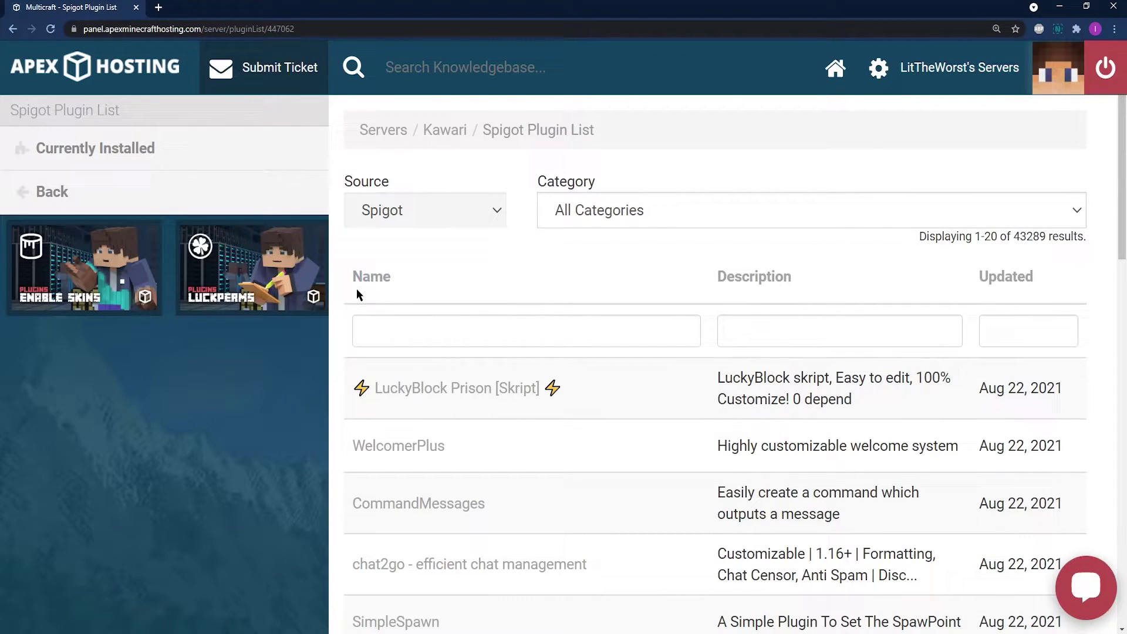
left_click(400, 320)
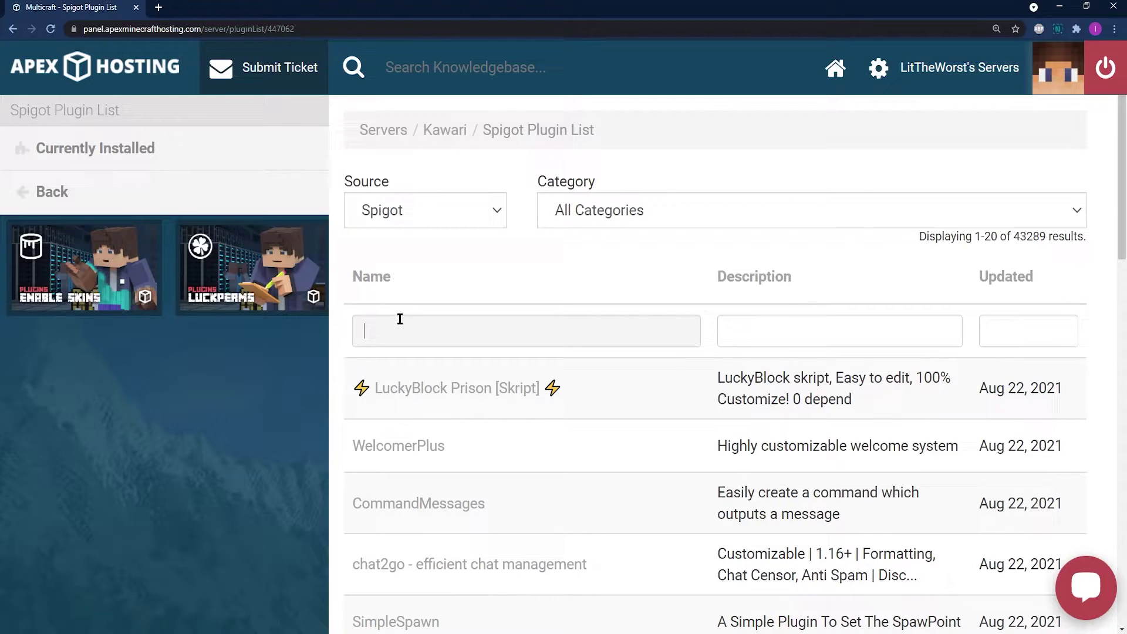
type("oreannouncer")
key("Return")
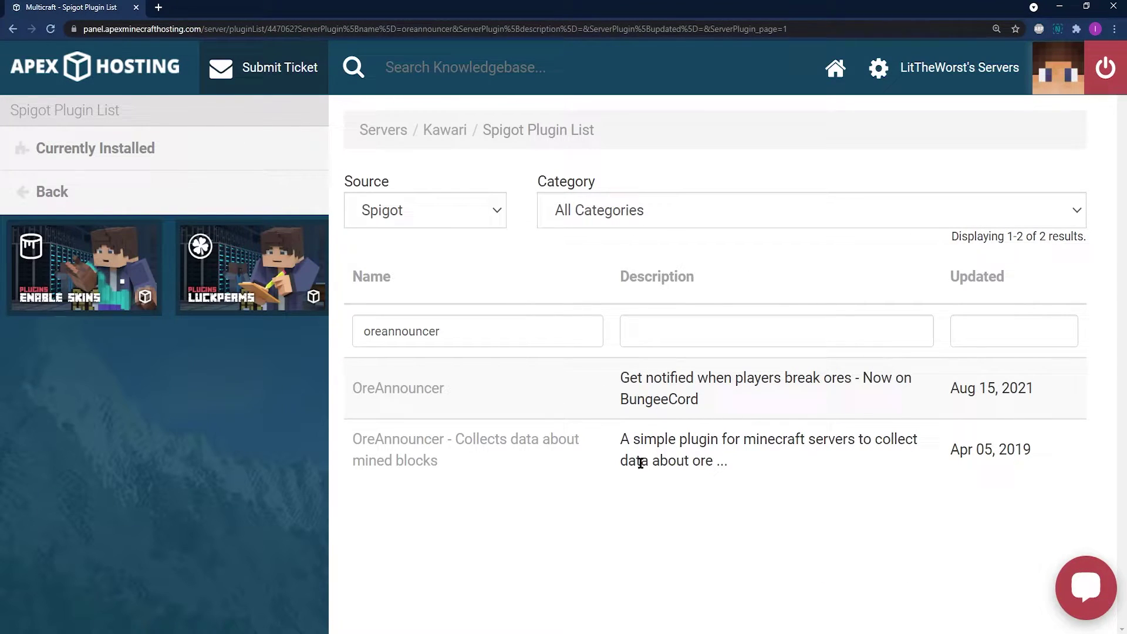
- Open the OreAnnouncer mined-blocks plugin and confirm version 2.7.2 supports server 1.16
left_click(452, 448)
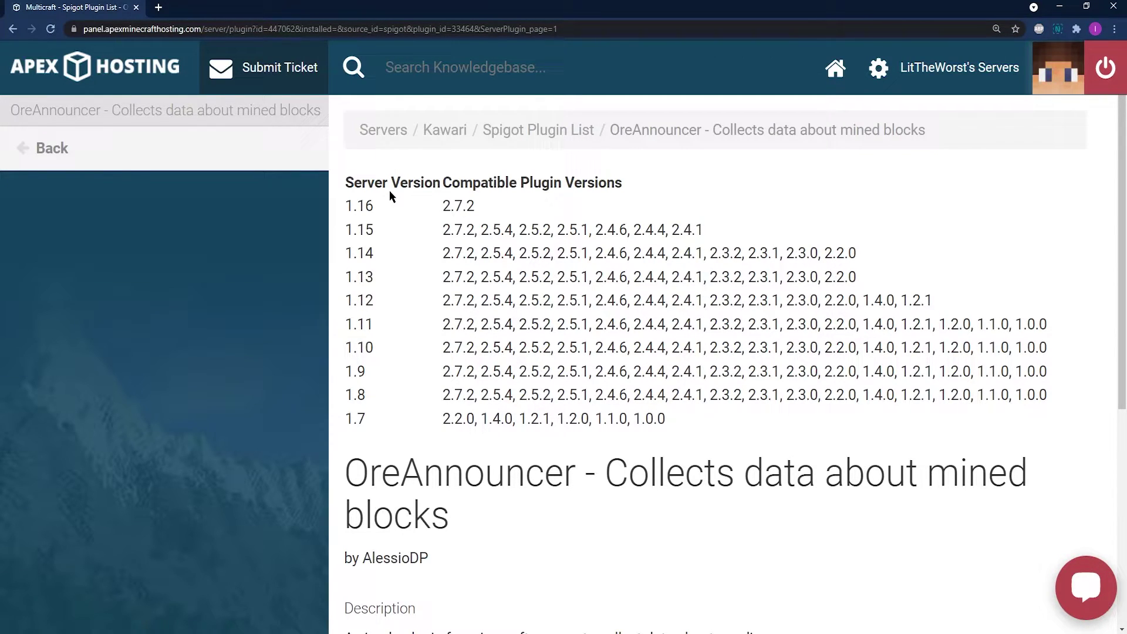
mouse_move(340, 199)
left_mouse_down()
mouse_move(372, 206)
mouse_move(347, 207)
left_mouse_up()
left_click(348, 207)
mouse_move(444, 204)
left_mouse_down()
mouse_move(472, 203)
mouse_move(347, 194)
mouse_move(358, 210)
mouse_move(346, 207)
mouse_move(431, 177)
mouse_move(455, 210)
mouse_move(446, 212)
left_mouse_up()
left_click(472, 204)
left_click(362, 210)
left_click(345, 182)
left_click(451, 190)
scroll(525, 326, "down", 6)
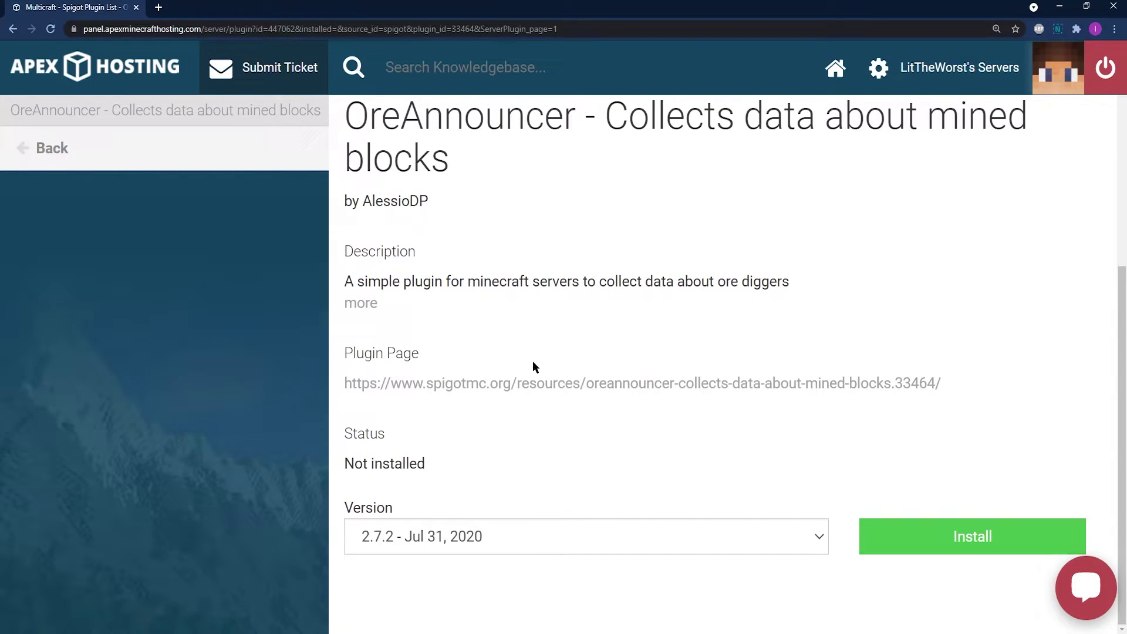
scroll(429, 414, "up", 6)
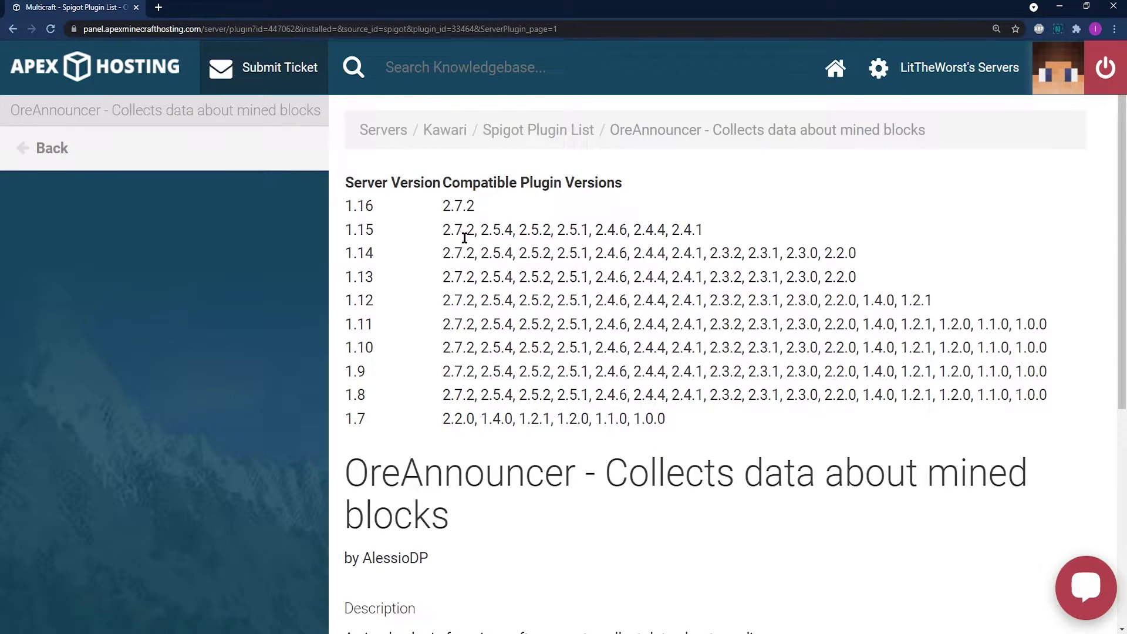
left_click_drag(471, 205, 435, 197)
scroll(439, 225, "down", 6)
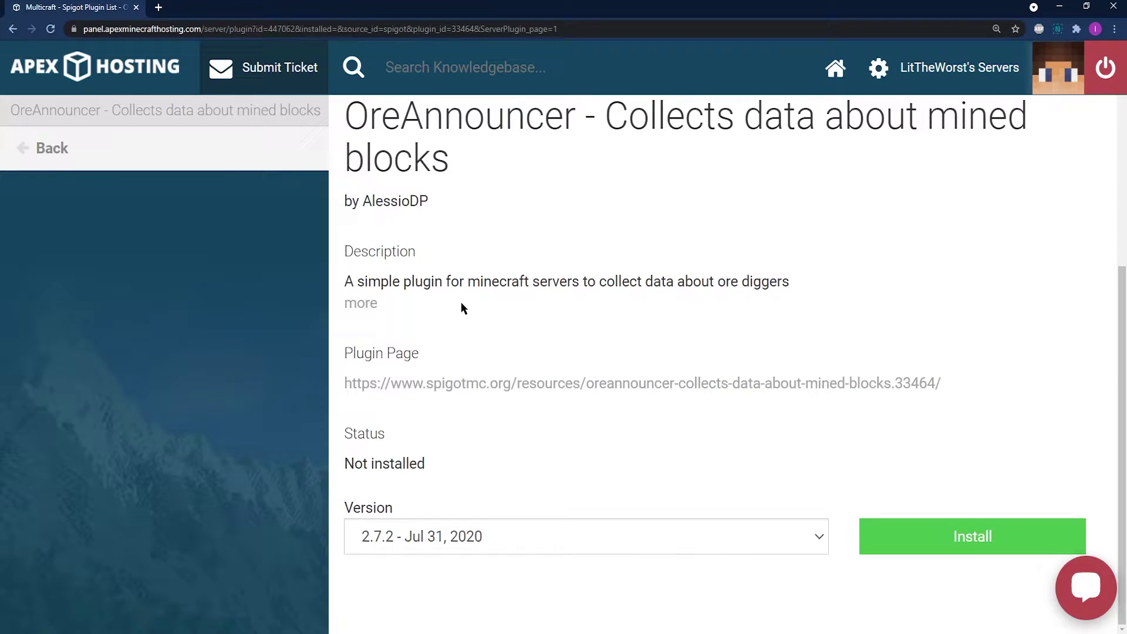
- Install OreAnnouncer 2.7.2 and check its installed status
left_click(943, 531)
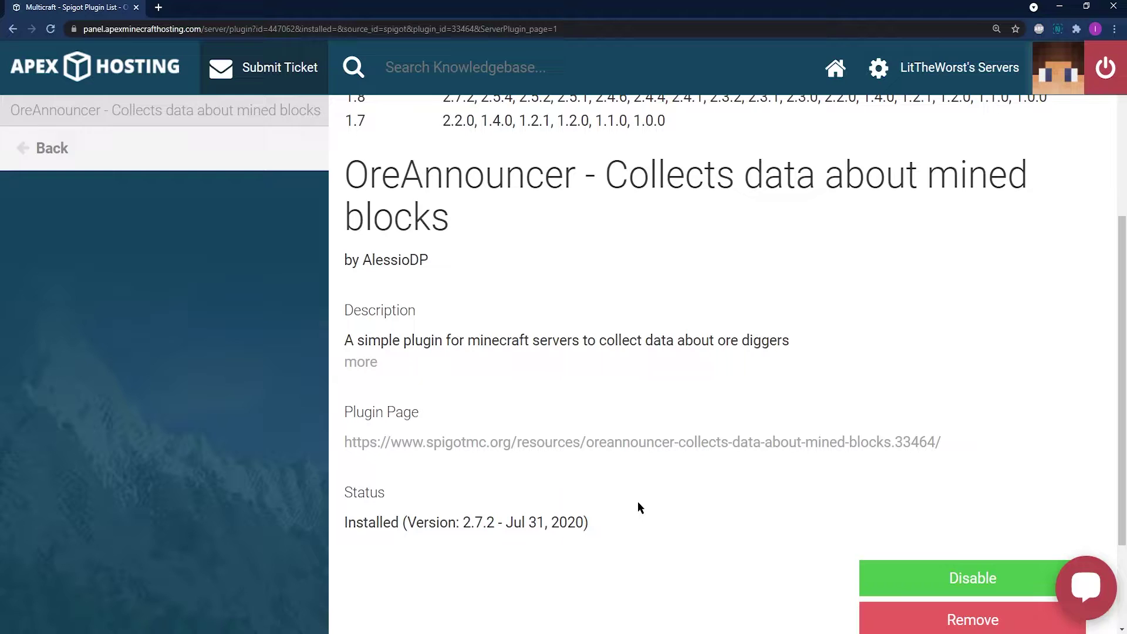
scroll(639, 502, "down", 2)
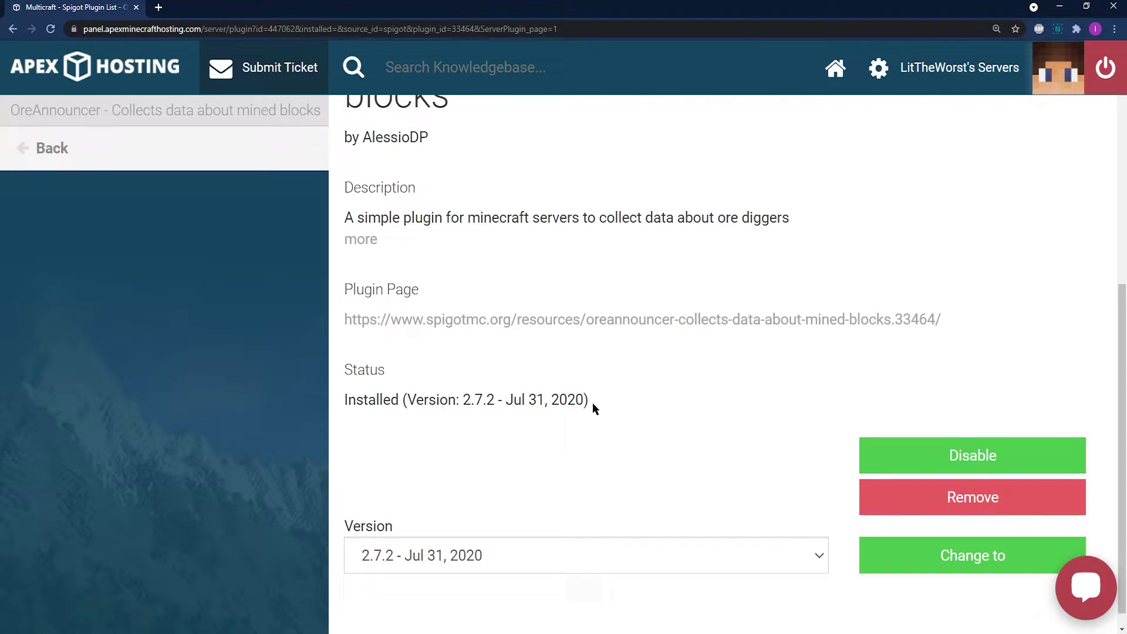
left_click_drag(593, 404, 344, 400)
left_click(344, 399)
scroll(414, 391, "down", 1)
scroll(465, 365, "up", 7)
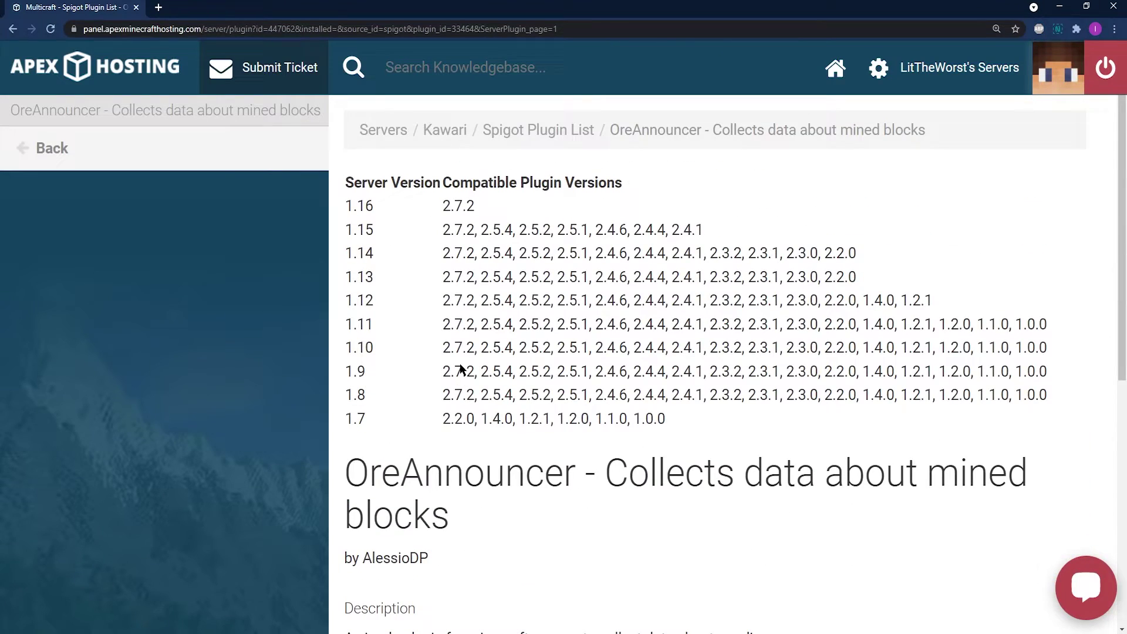
- Return to the Kawari View Server page via the breadcrumb link
left_click(447, 138)
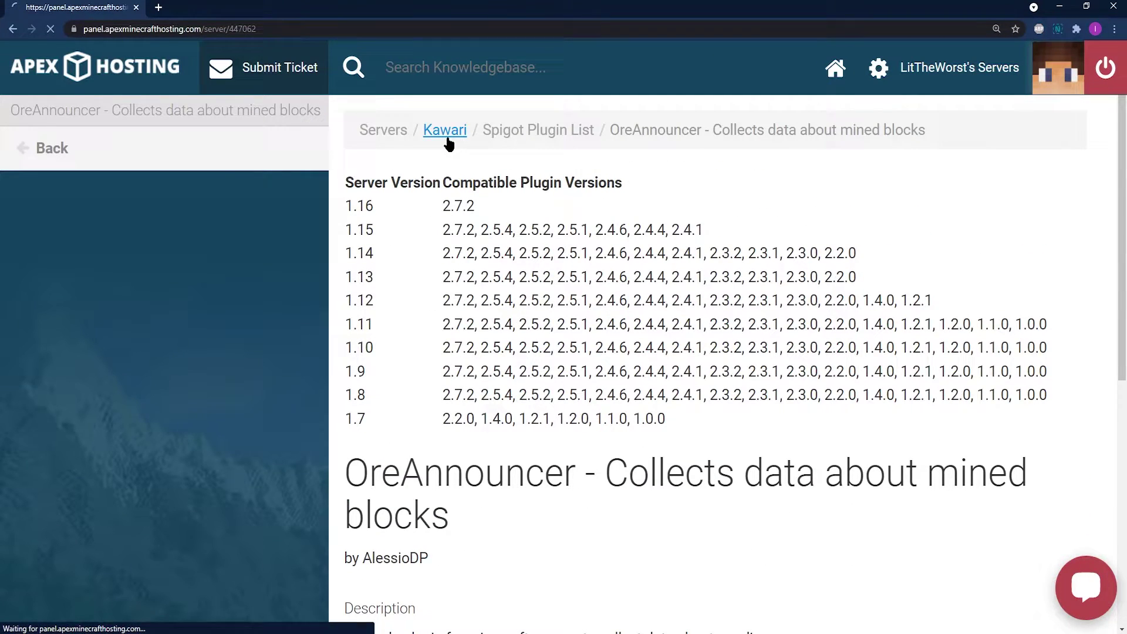
scroll(508, 312, "down", 2)
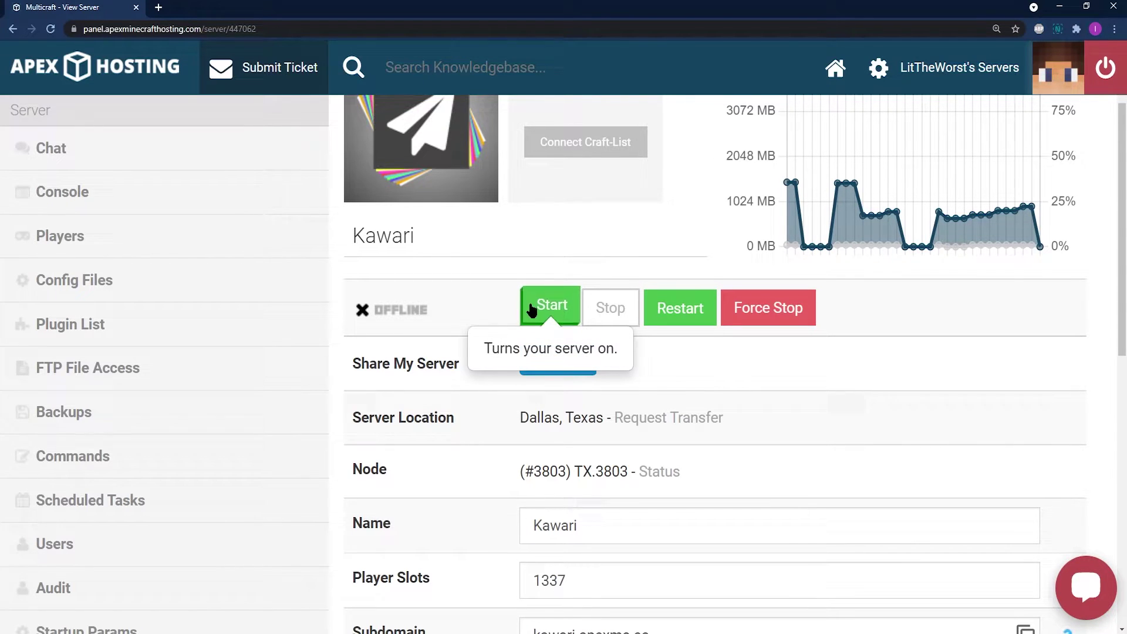
scroll(463, 413, "up", 2)
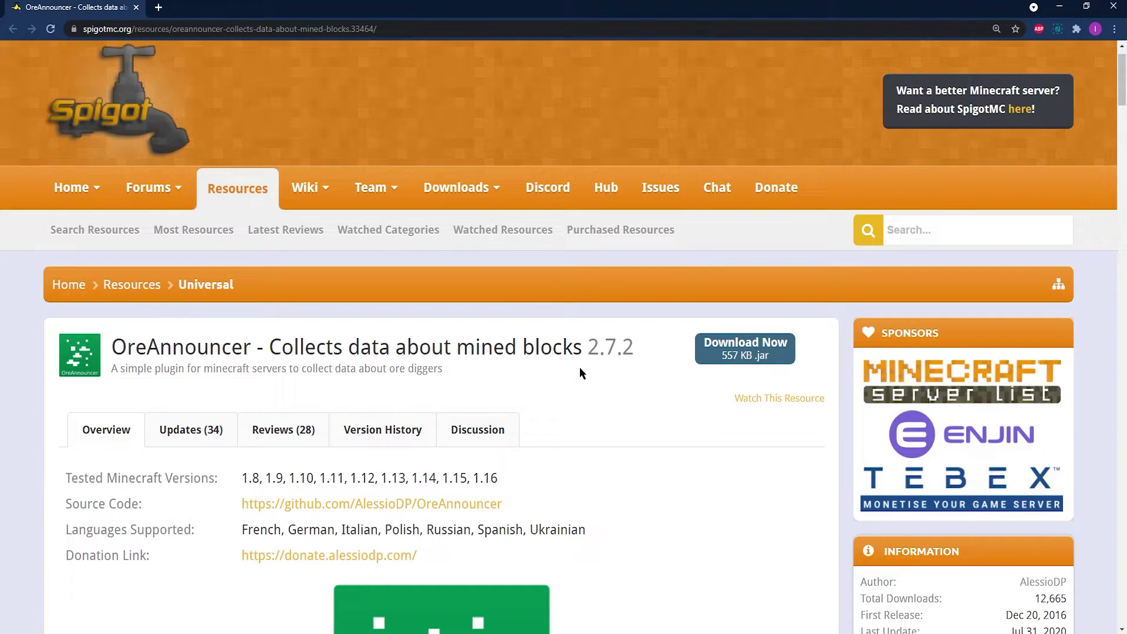
- Review the OreAnnouncer resource title and its tested Minecraft versions
left_click_drag(117, 343, 158, 348)
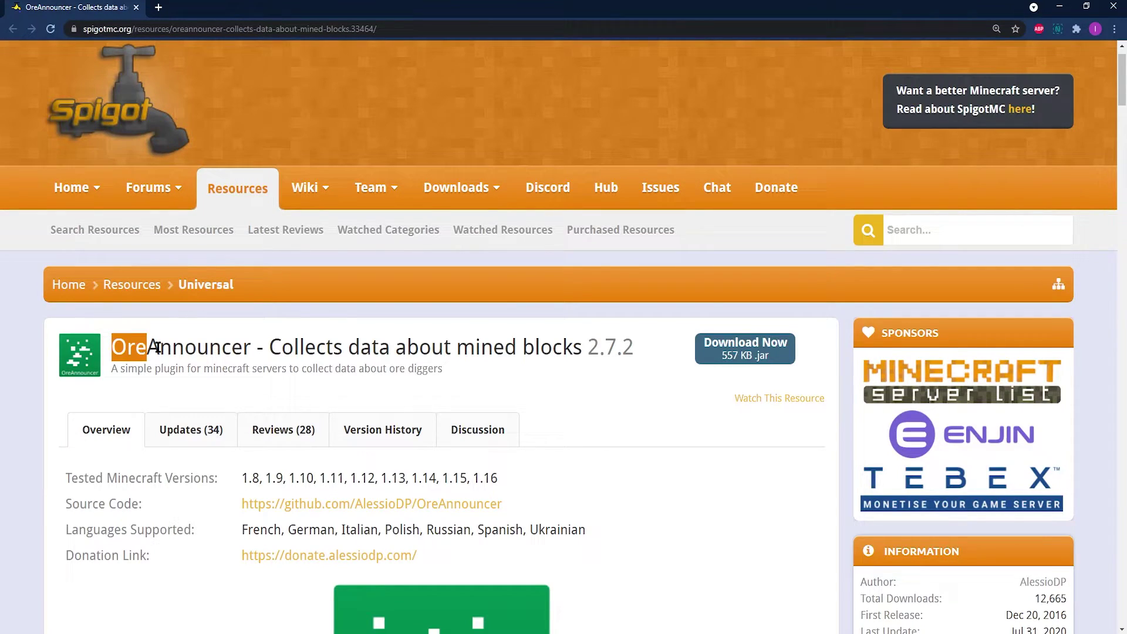
left_click(604, 416)
left_click_drag(517, 480, 66, 474)
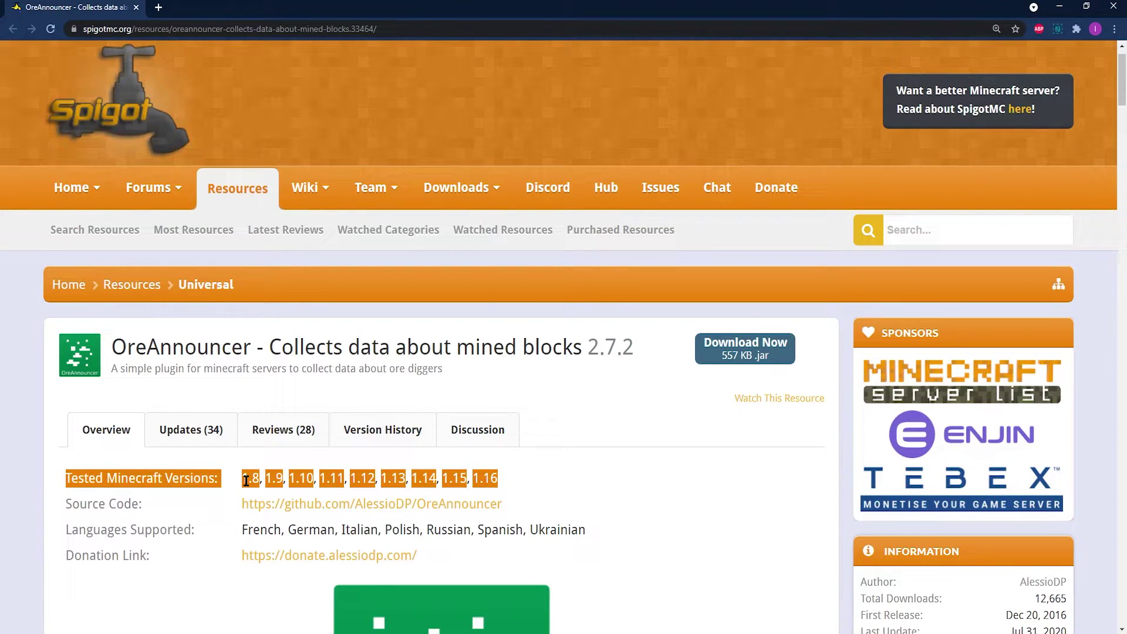
left_click(539, 468)
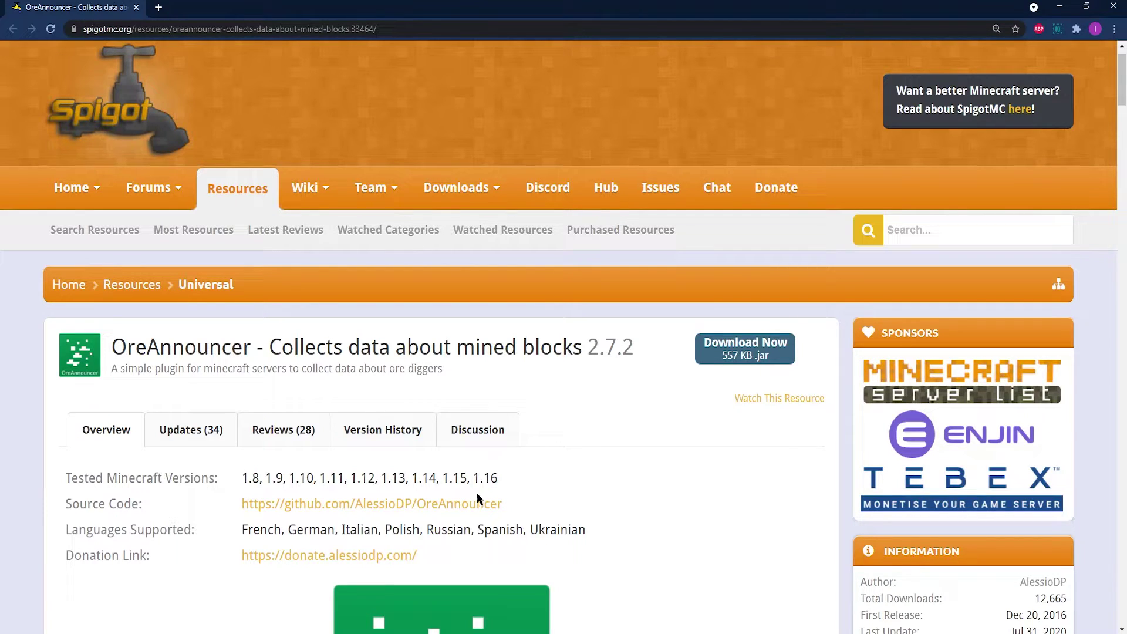
left_click_drag(477, 499, 490, 488)
left_click(486, 477)
- Download OreAnnouncer-2.7.2.jar, noting 1.16 support, and move it into the xray folder
left_click_drag(498, 478, 473, 479)
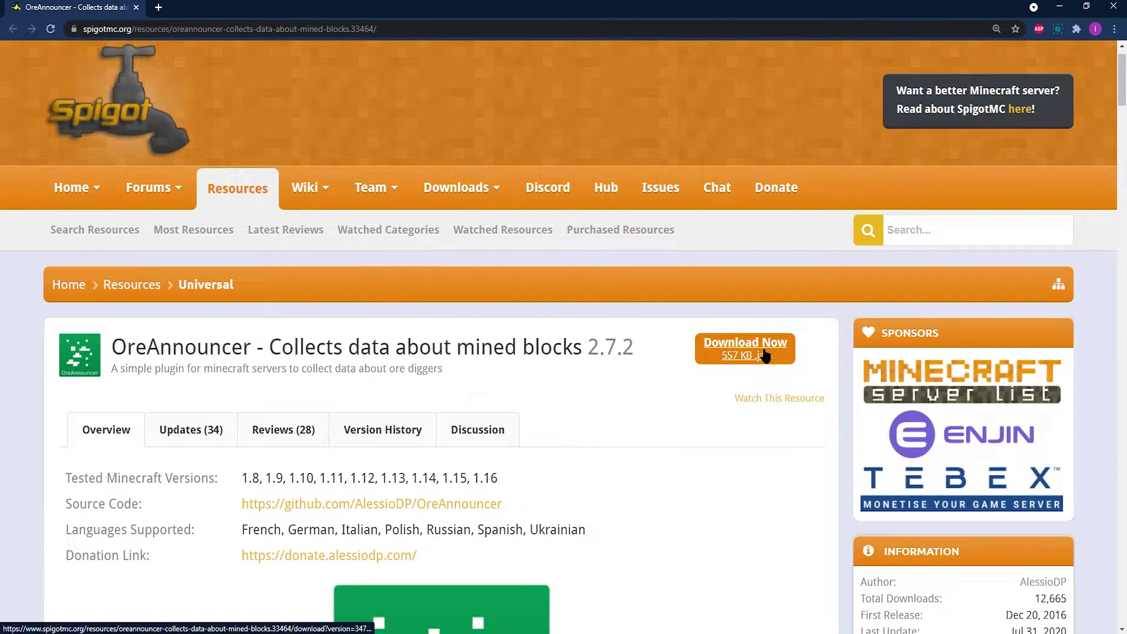
left_click(790, 359)
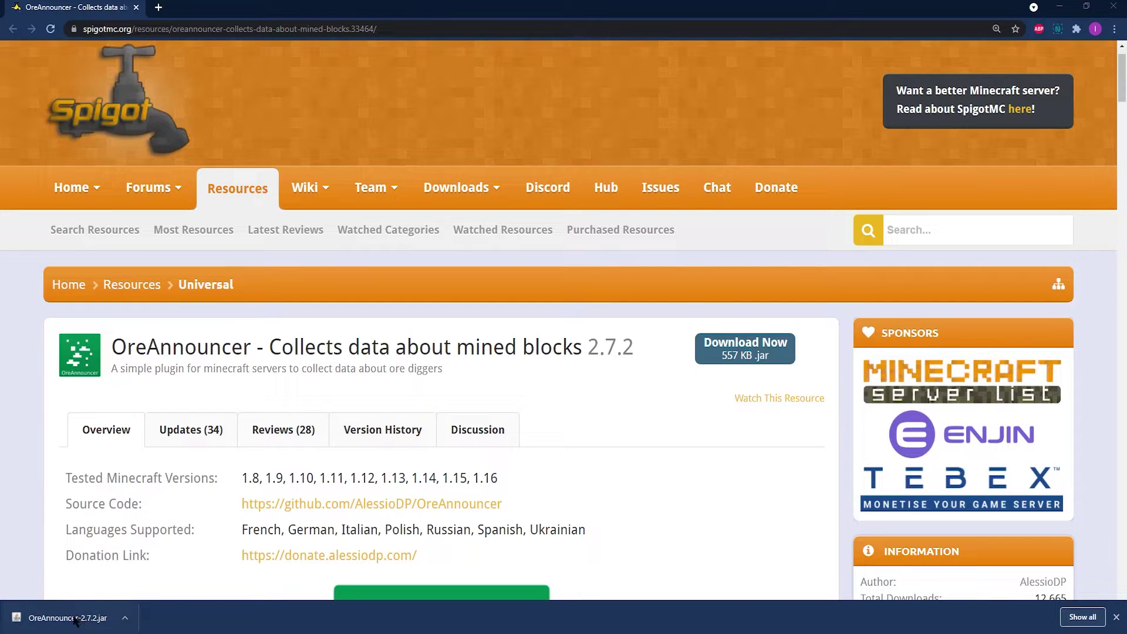
left_click_drag(100, 620, 728, 330)
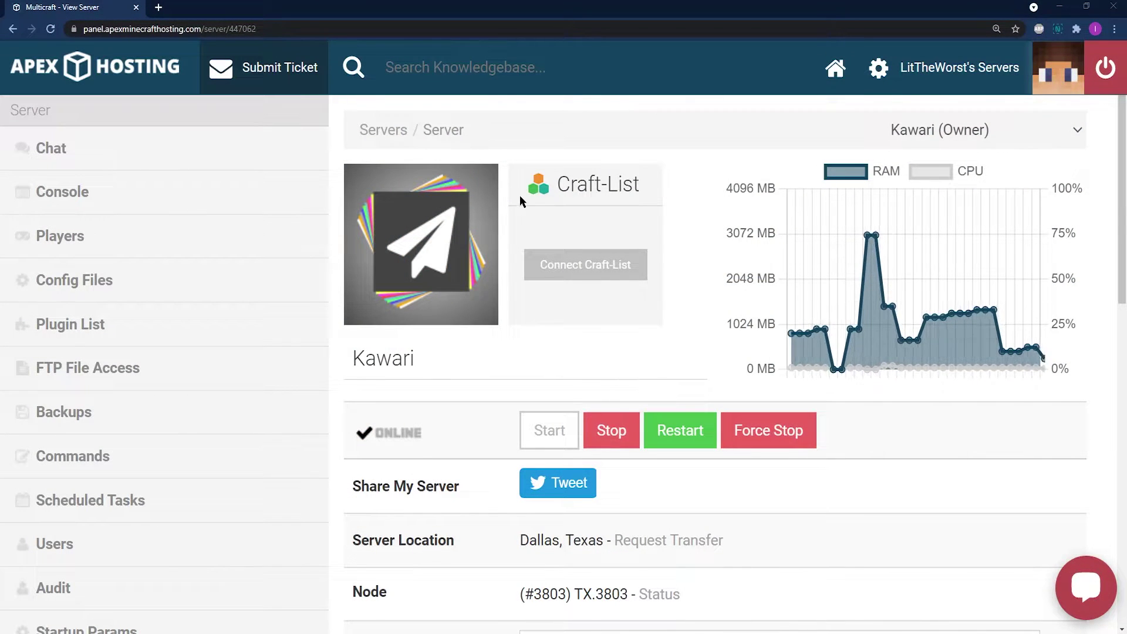
- Check the server's JAR File setting on the overview page
scroll(443, 427, "down", 1)
scroll(449, 416, "up", 1)
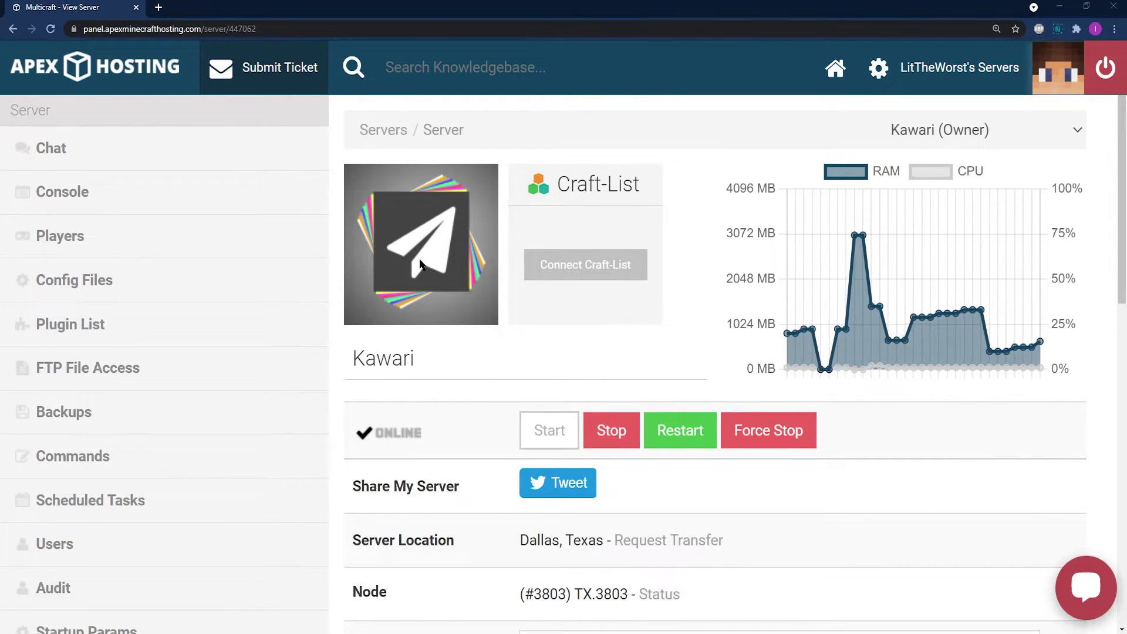
scroll(419, 246, "down", 8)
scroll(418, 242, "down", 2)
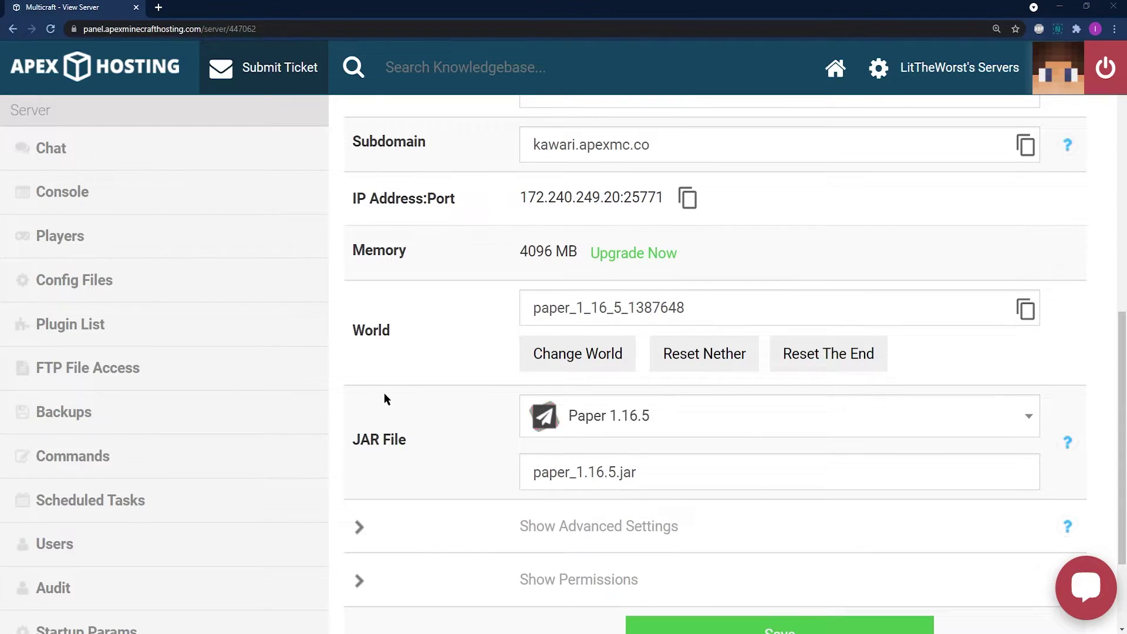
left_click_drag(406, 435, 453, 411)
- Stop the Kawari server and go to FTP File Access
scroll(477, 389, "up", 10)
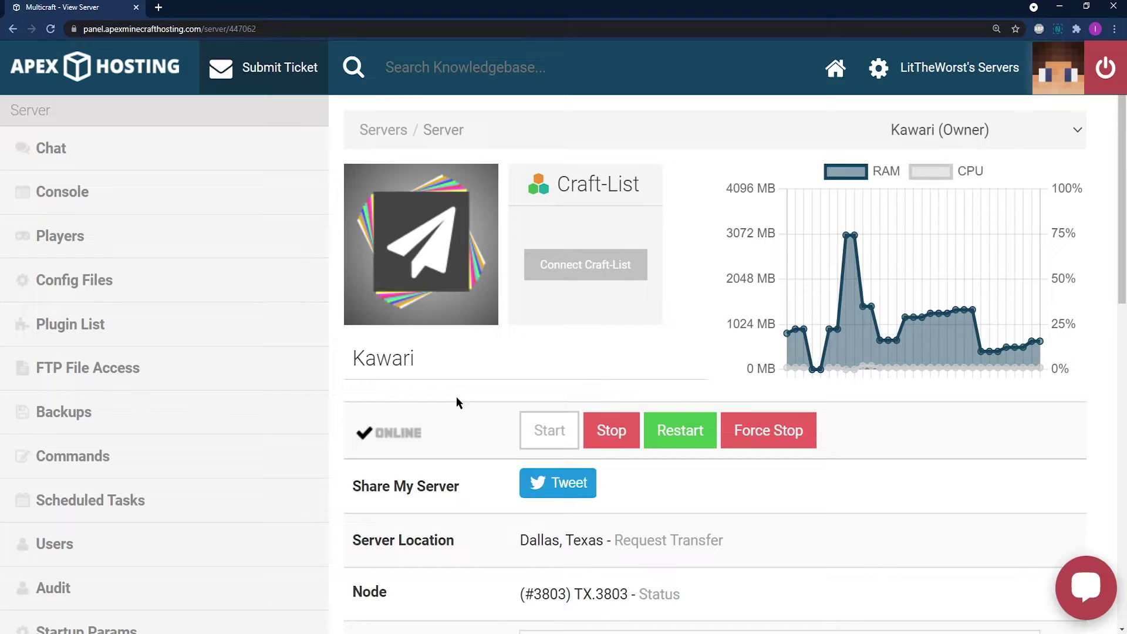
left_click(598, 430)
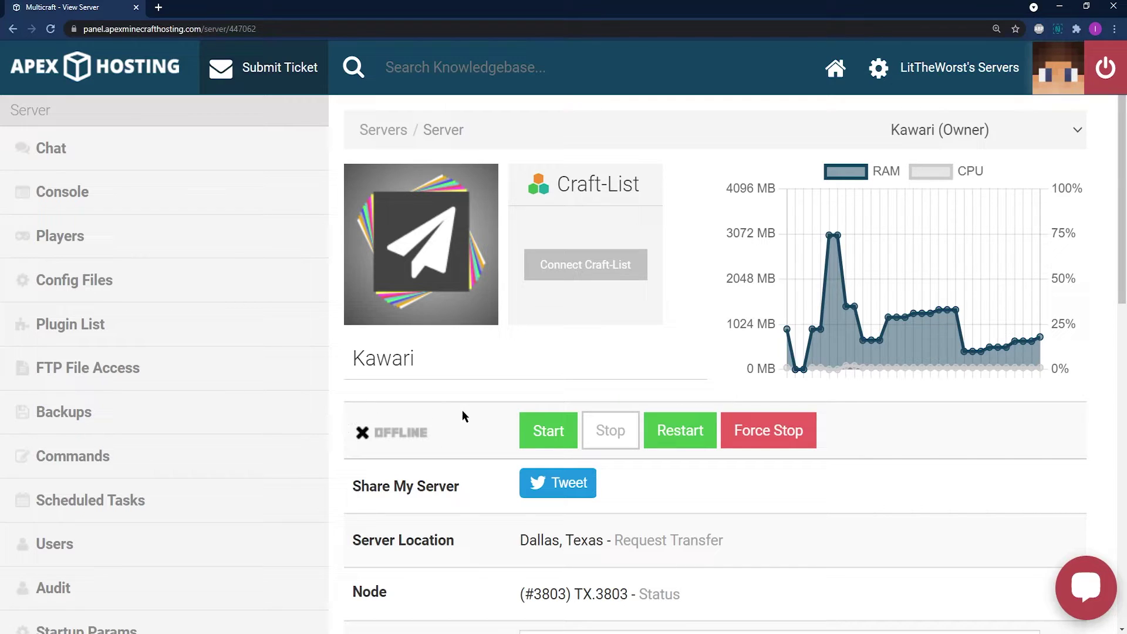
left_click(203, 372)
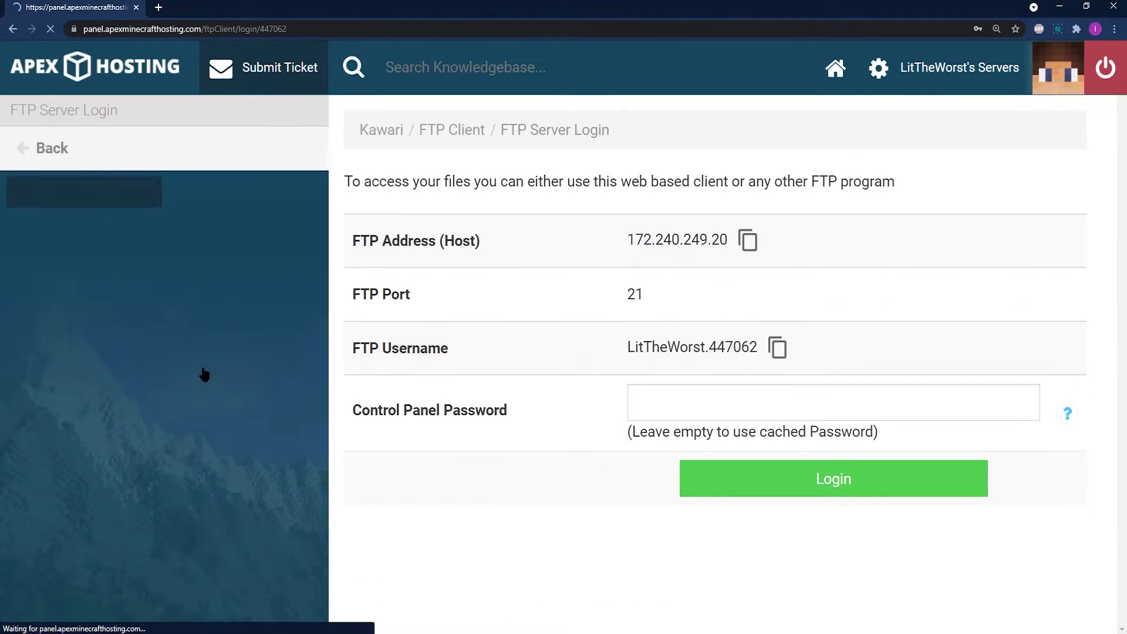
- Log in to the web FTP client with the cached password and open the plugins folder
left_click(678, 417)
left_click(717, 478)
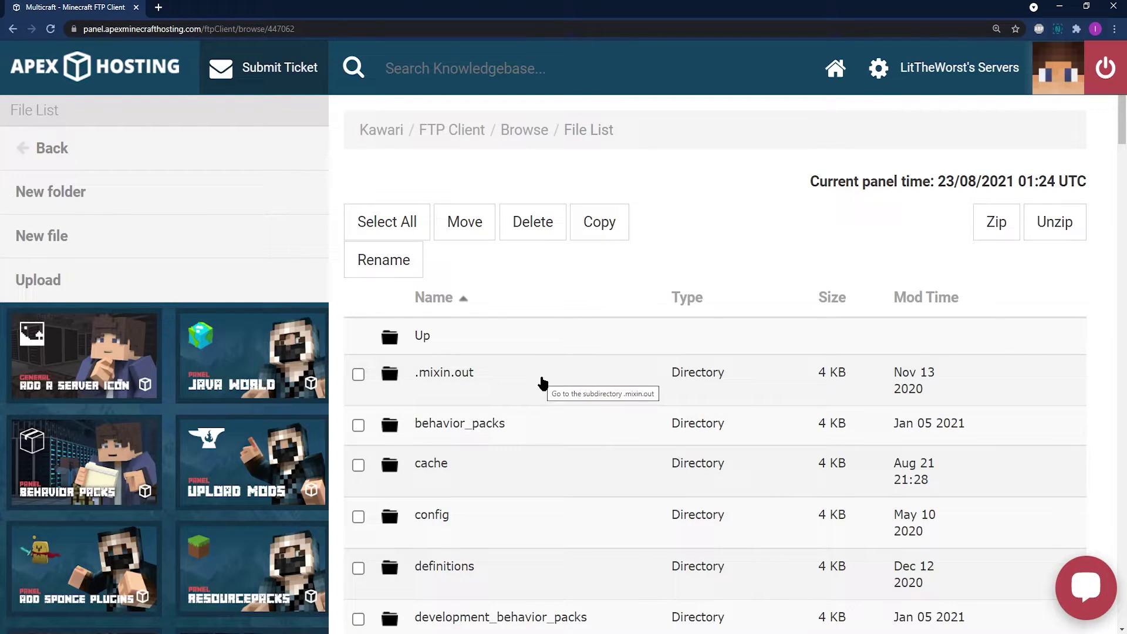
scroll(543, 383, "down", 3)
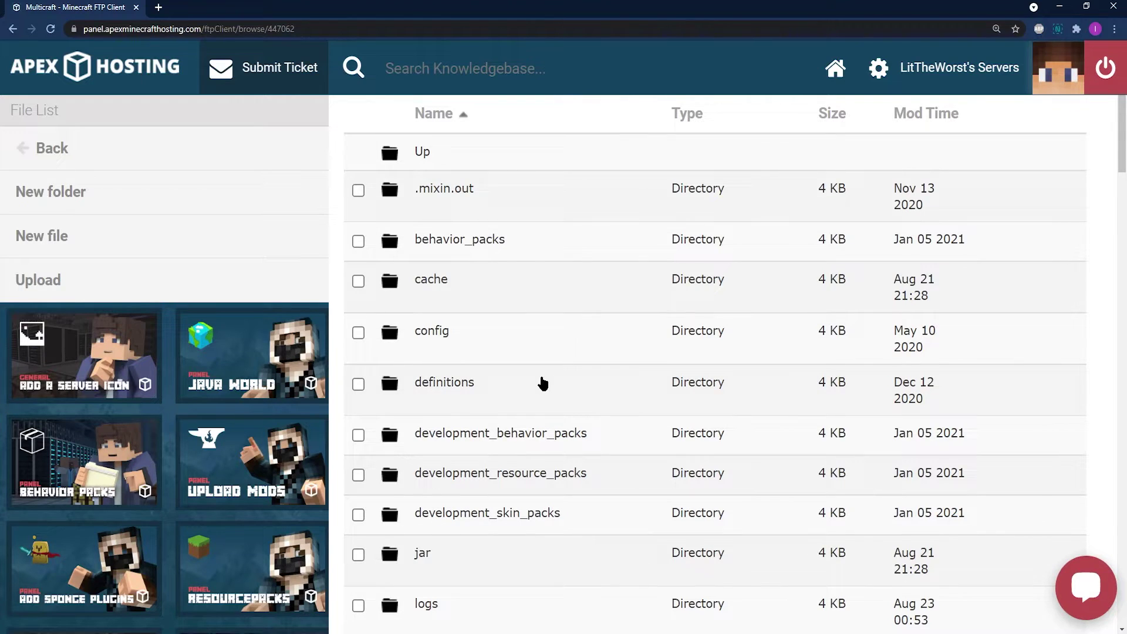
scroll(543, 383, "down", 8)
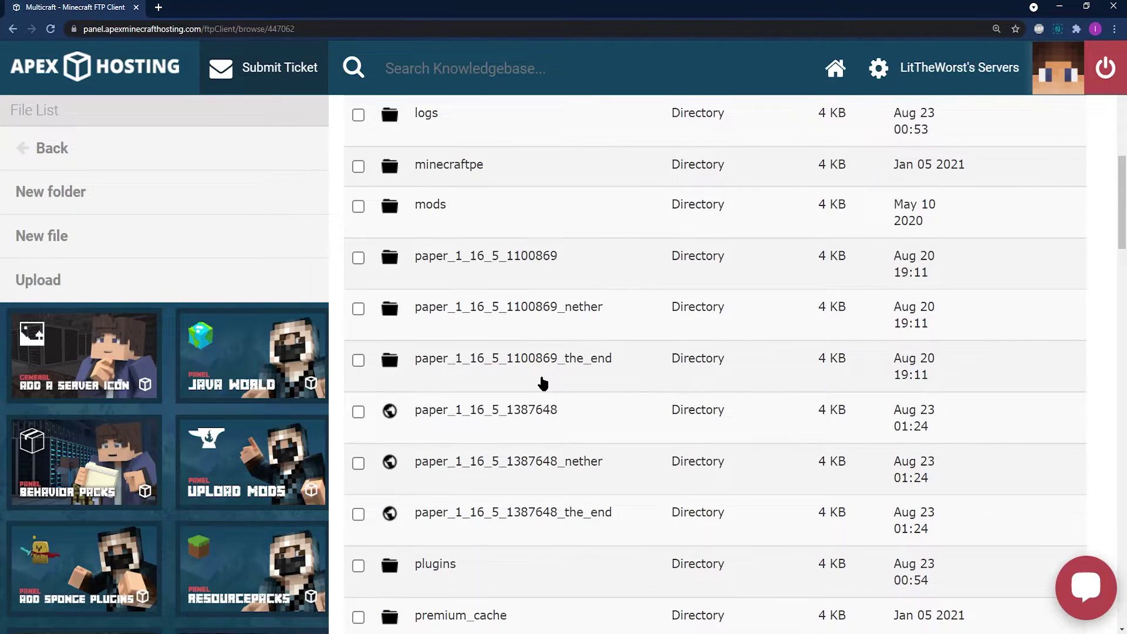
scroll(543, 383, "down", 3)
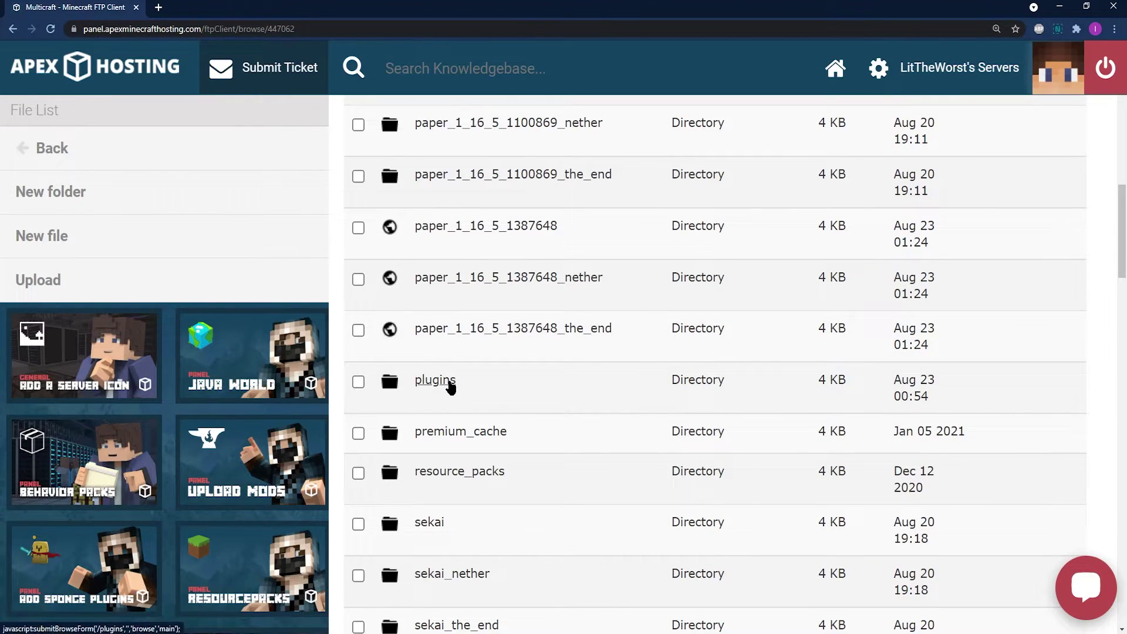
left_click(451, 386)
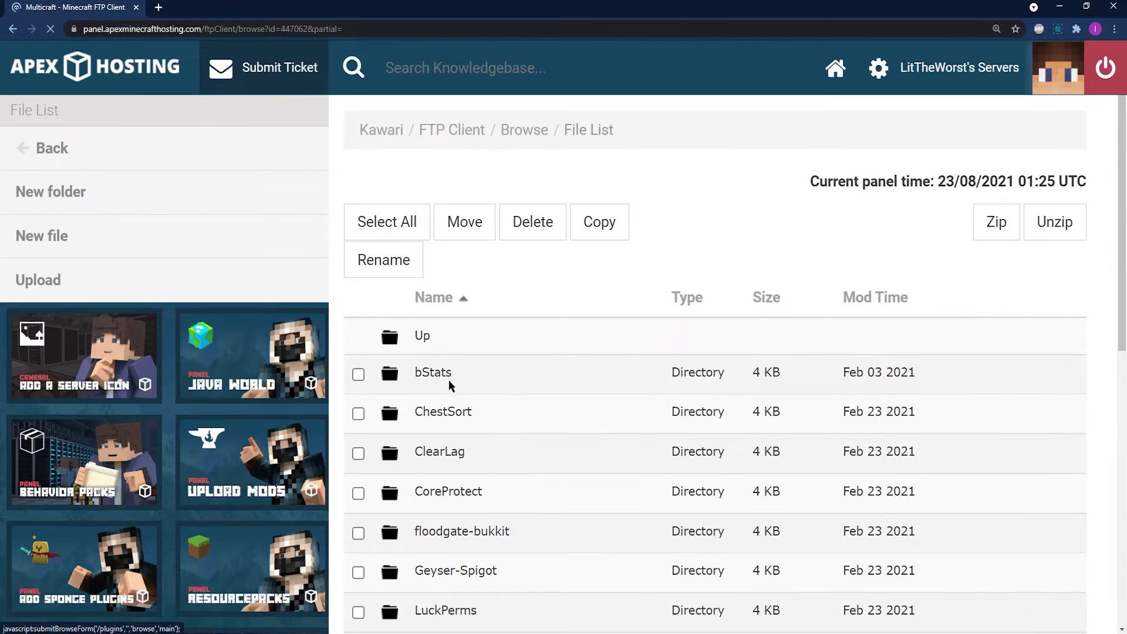
scroll(450, 386, "down", 8)
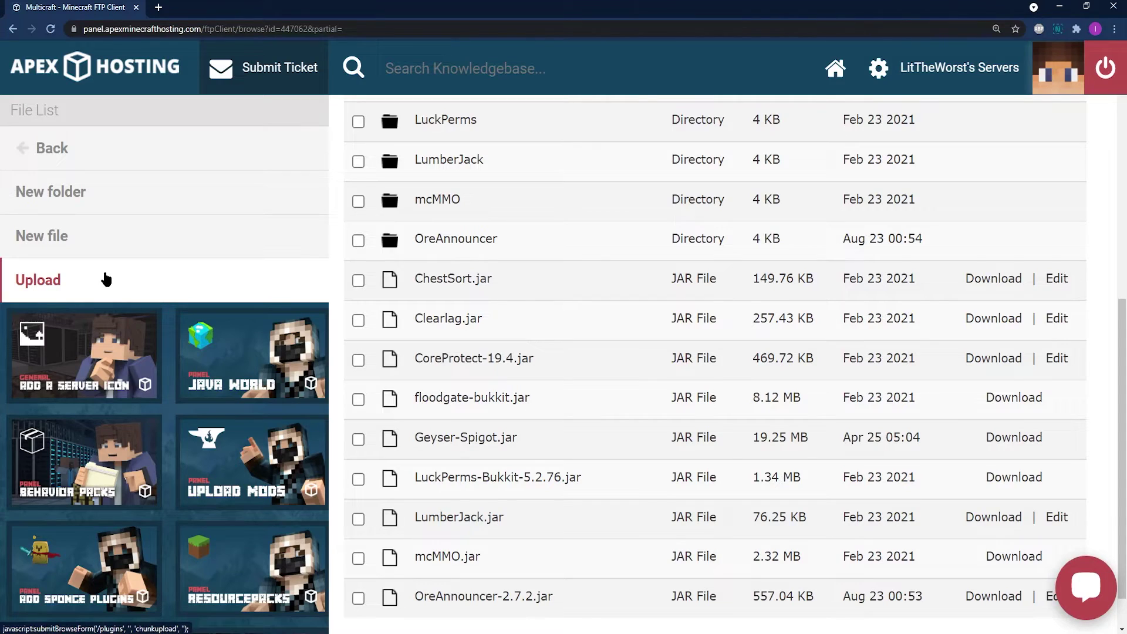
- Upload OreAnnouncer-2.7.2.jar to /plugins by dropping it from Explorer into the upload area
left_click(106, 279)
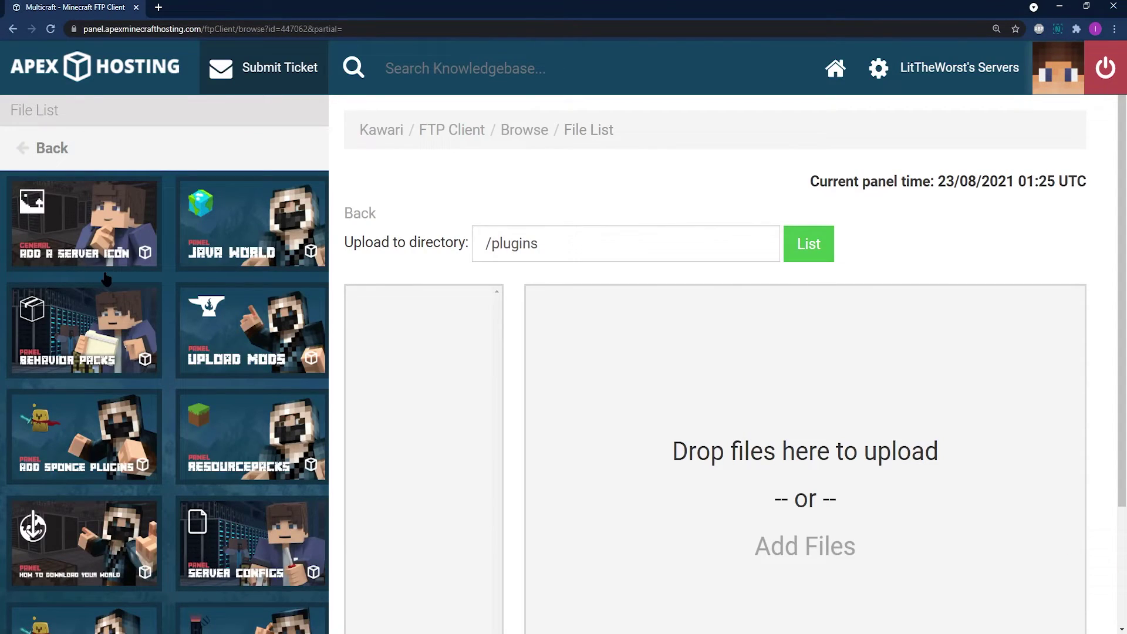
key("alt+Tab")
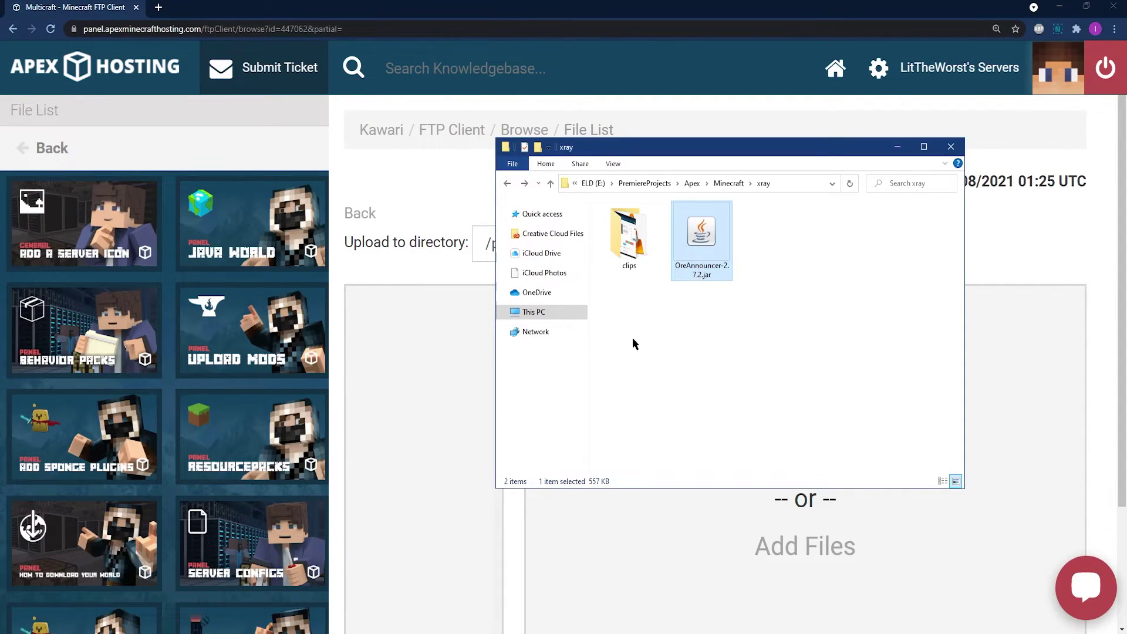
left_click_drag(752, 151, 320, 163)
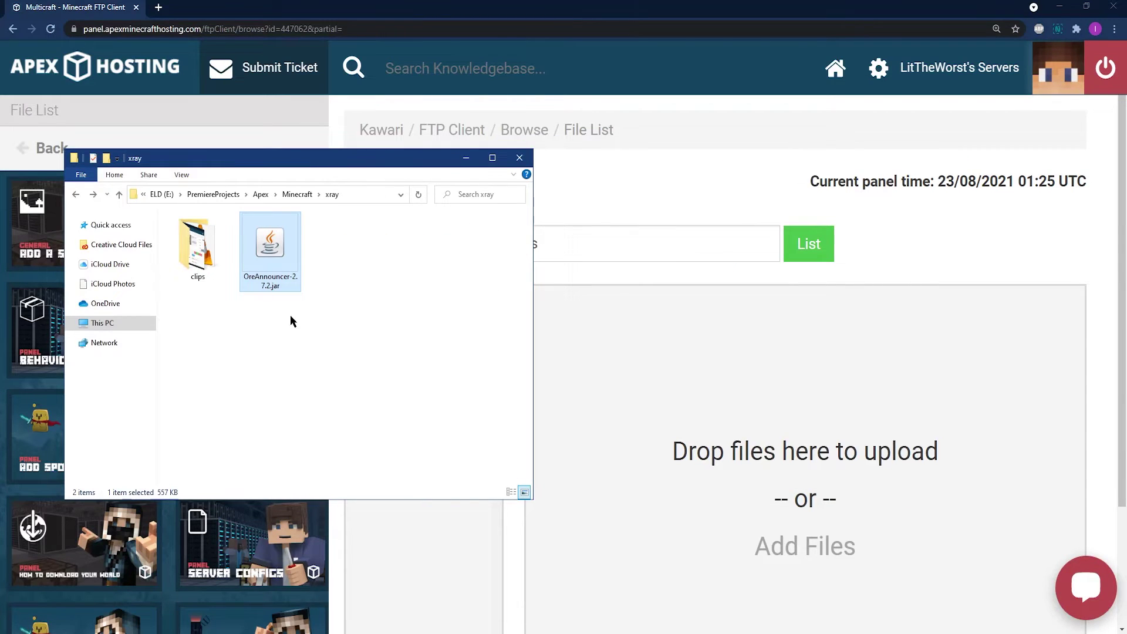
left_click_drag(271, 258, 847, 391)
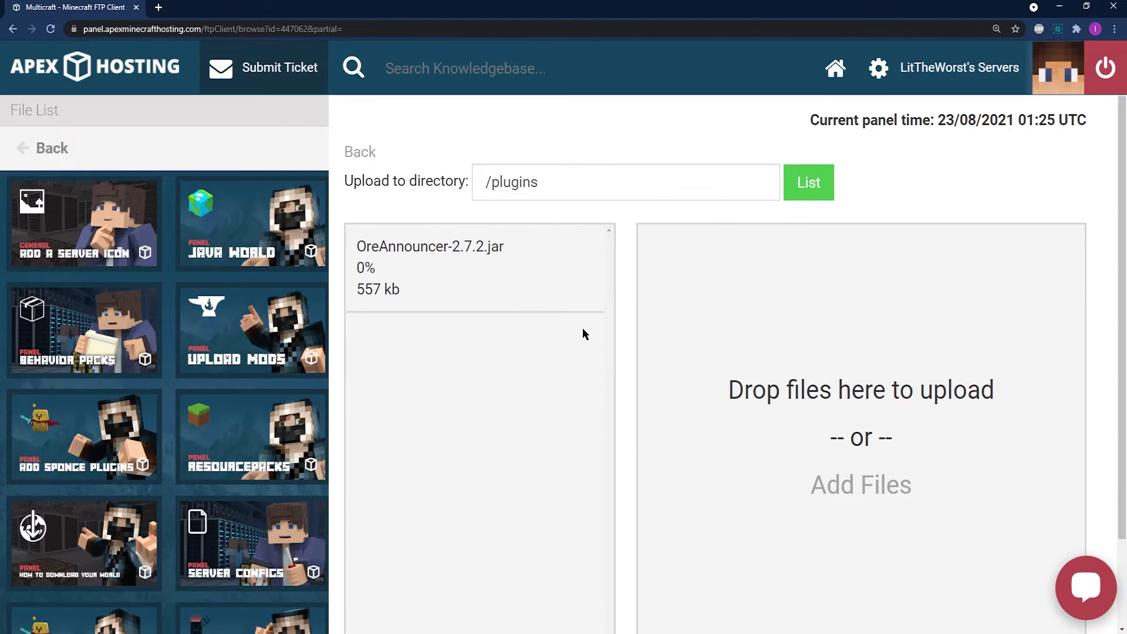
scroll(583, 330, "down", 2)
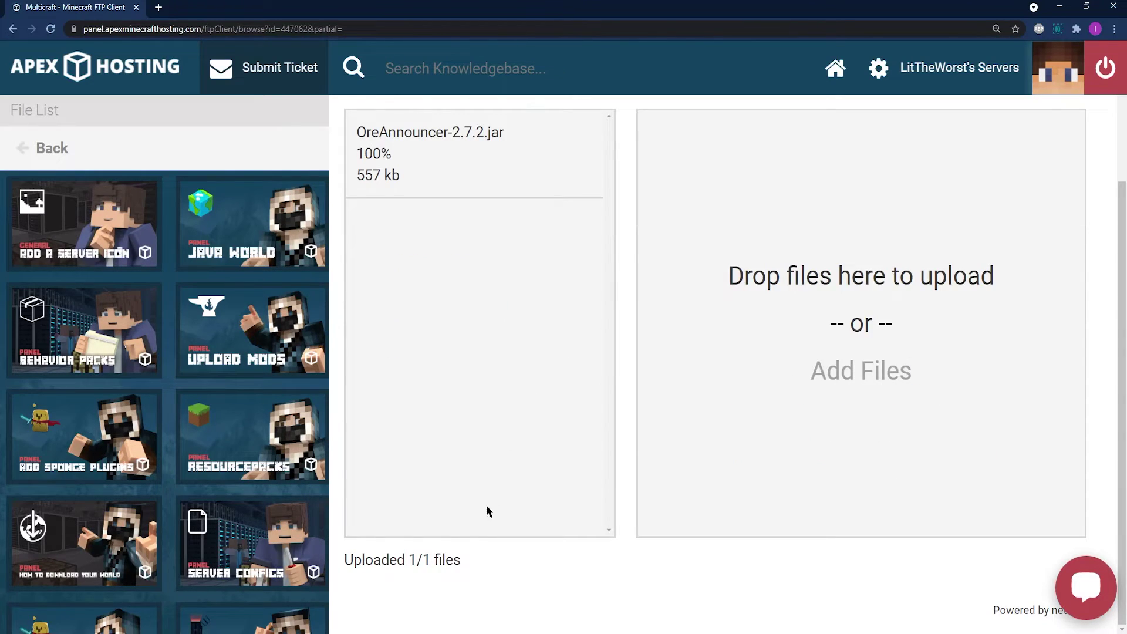
left_click_drag(463, 561, 344, 560)
left_click(345, 560)
scroll(451, 415, "up", 3)
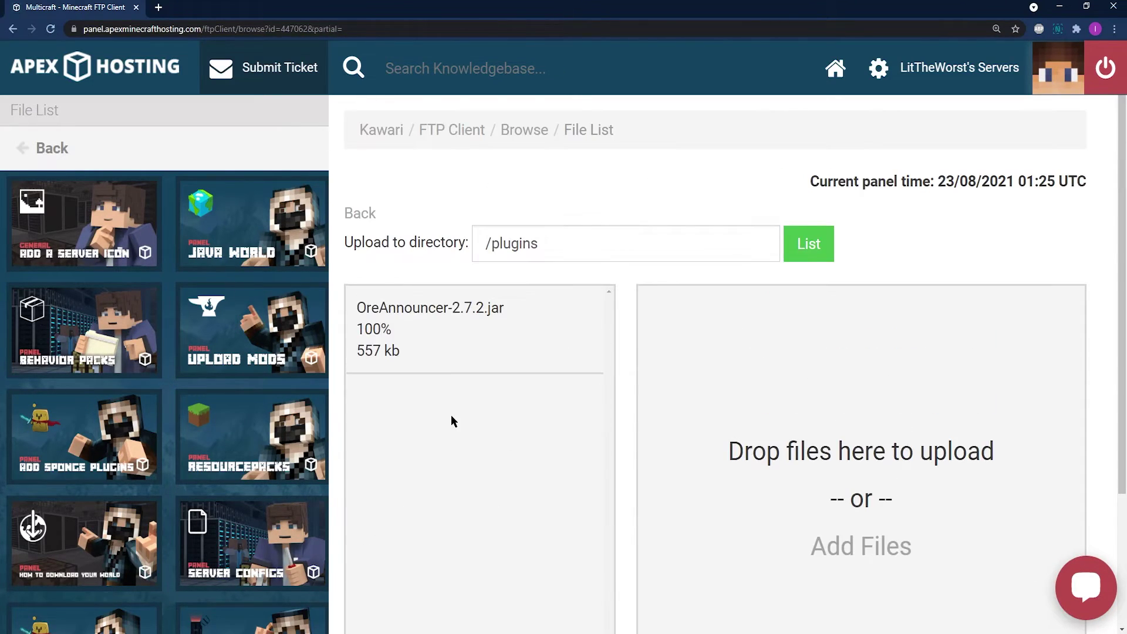
- Return to the Kawari server overview page
left_click_drag(437, 363, 360, 330)
left_click(356, 330)
left_click(378, 130)
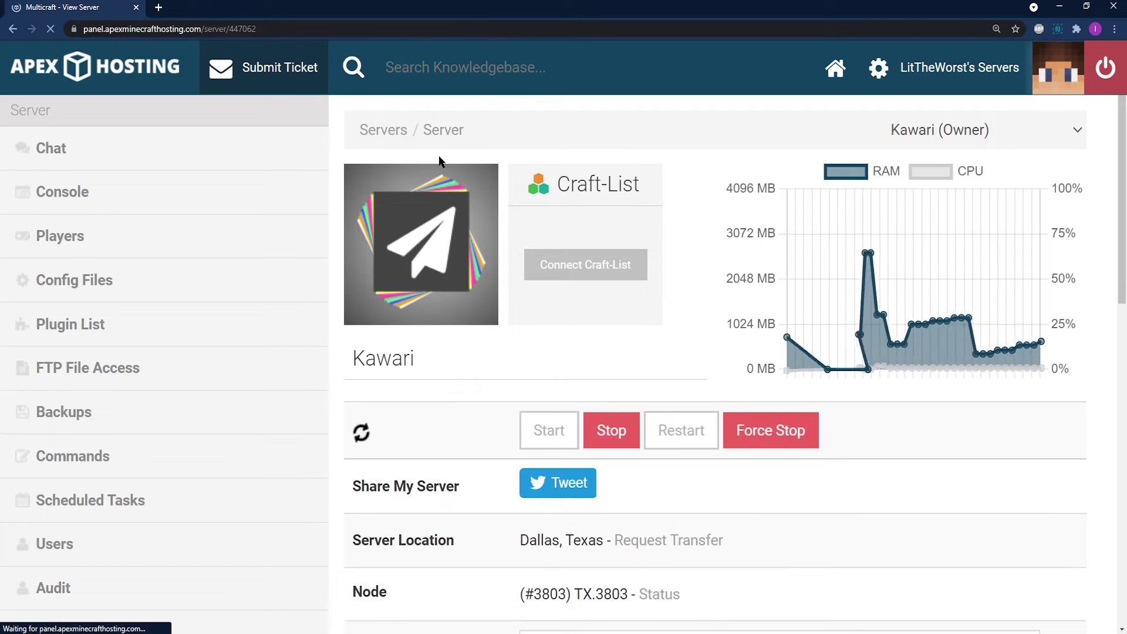
scroll(585, 306, "down", 1)
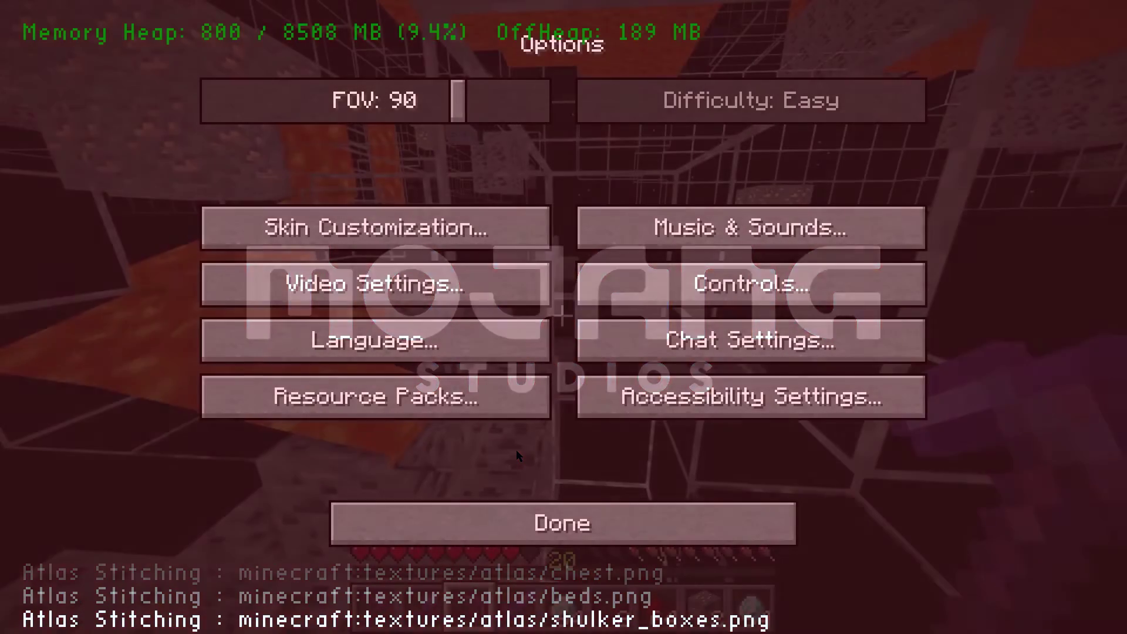
- Resume the game and run /axr to open the Anti-XRay Menu
key("Escape")
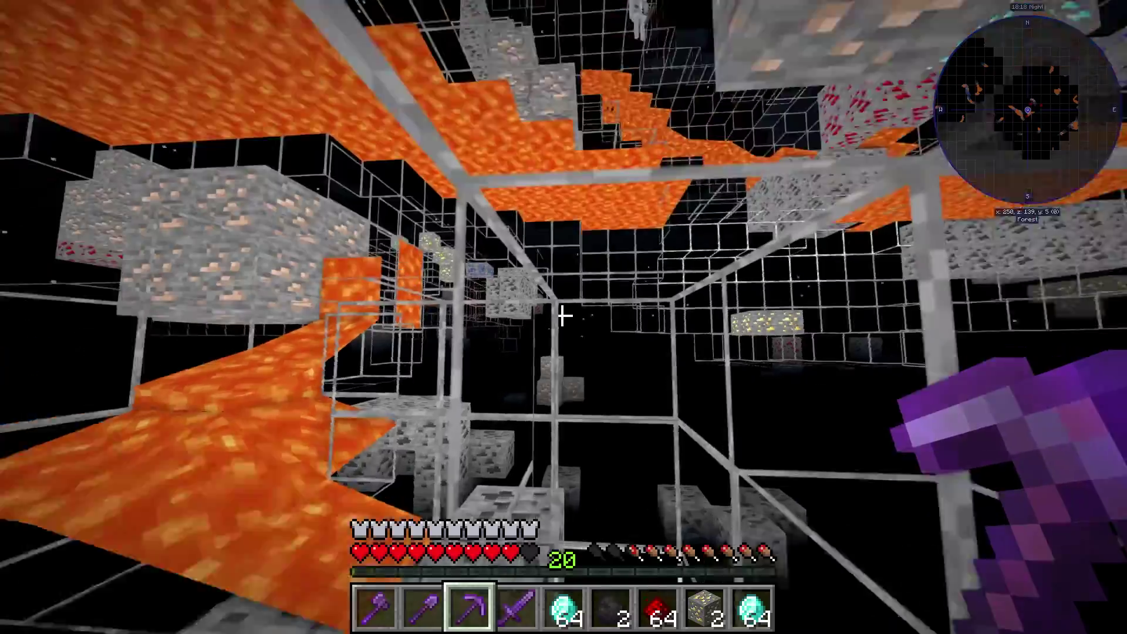
key("w")
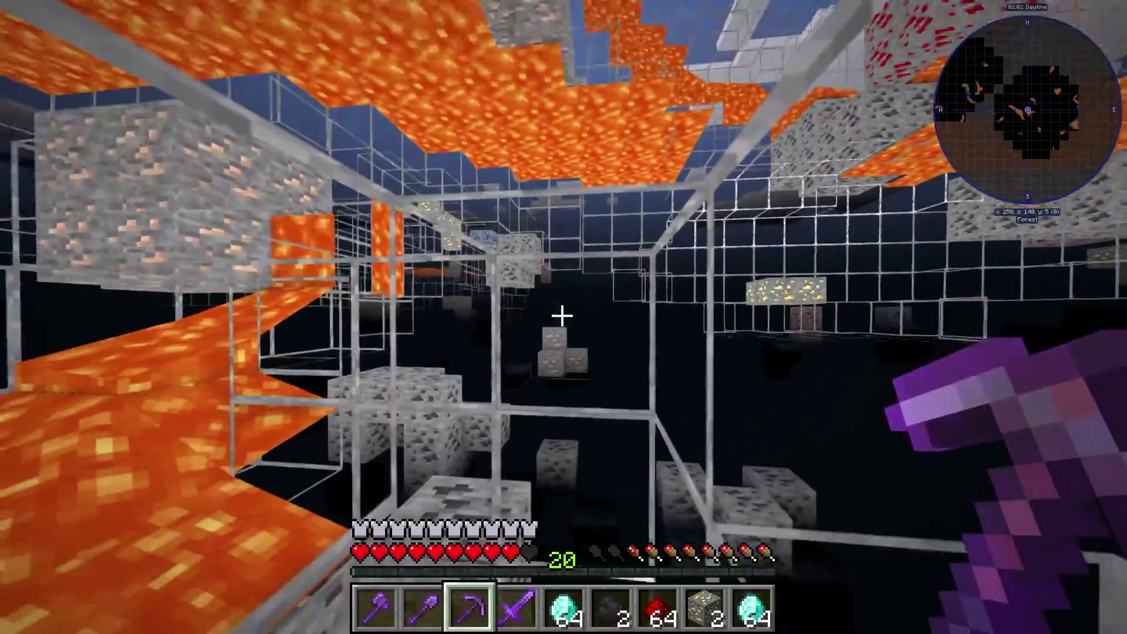
type("/axraddworld")
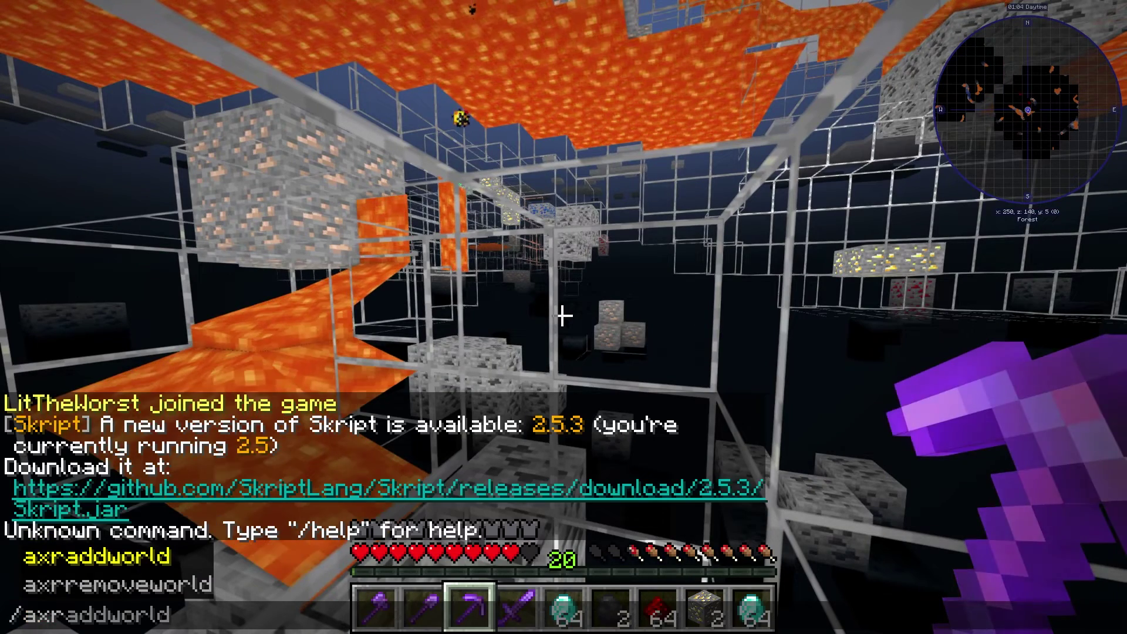
key("Return")
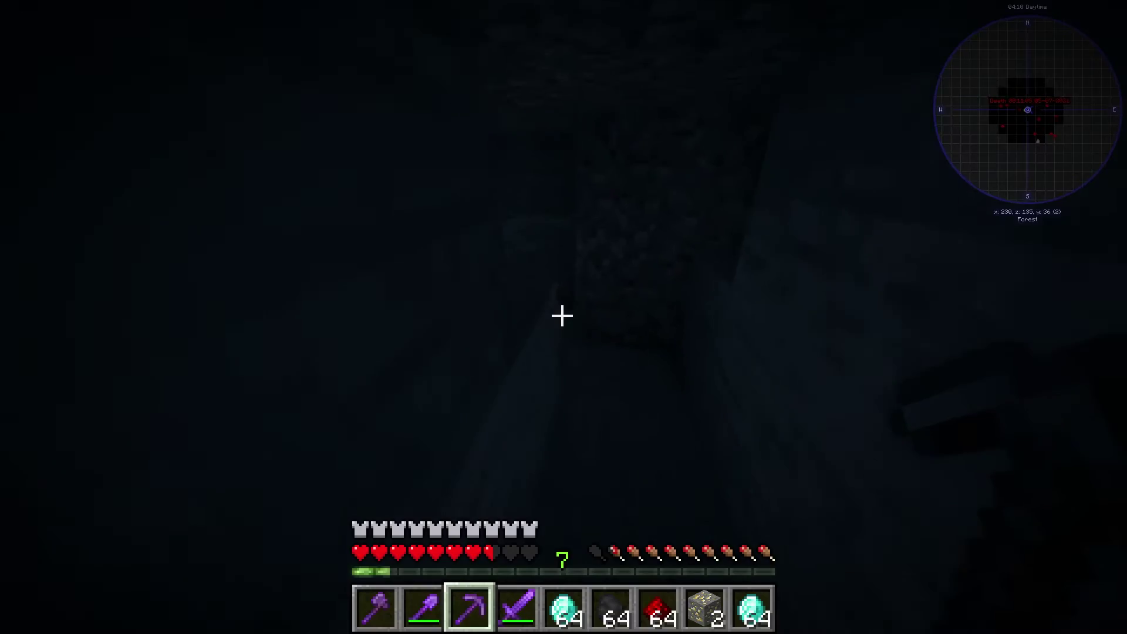
- Walk through the cave mining the blocks ahead
key("w")
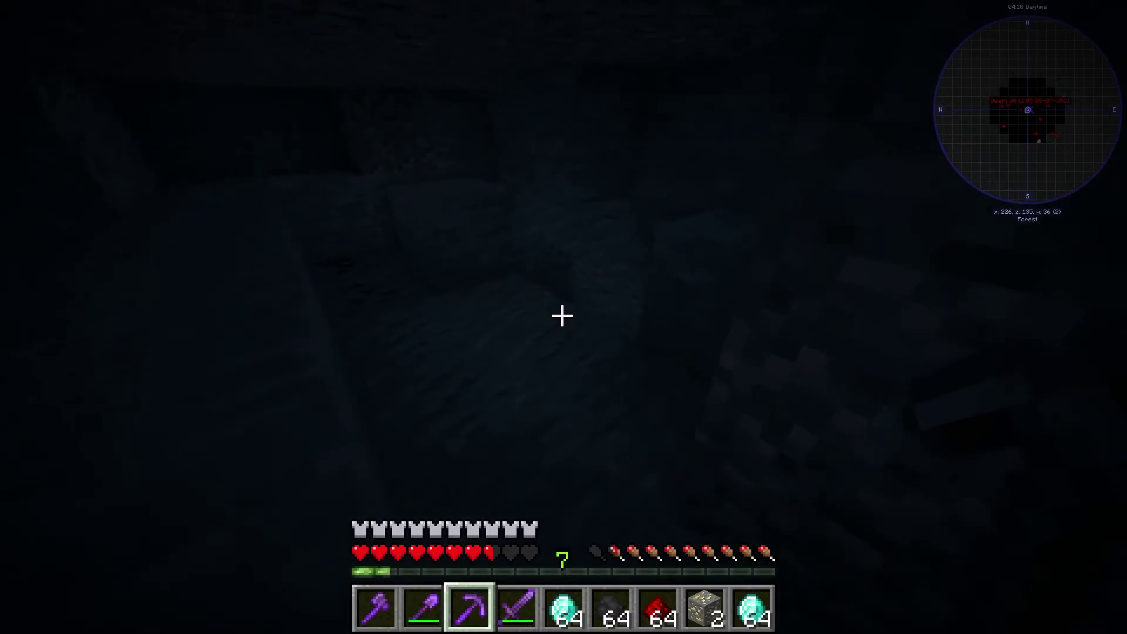
left_click(563, 316)
key("w")
left_click(563, 316)
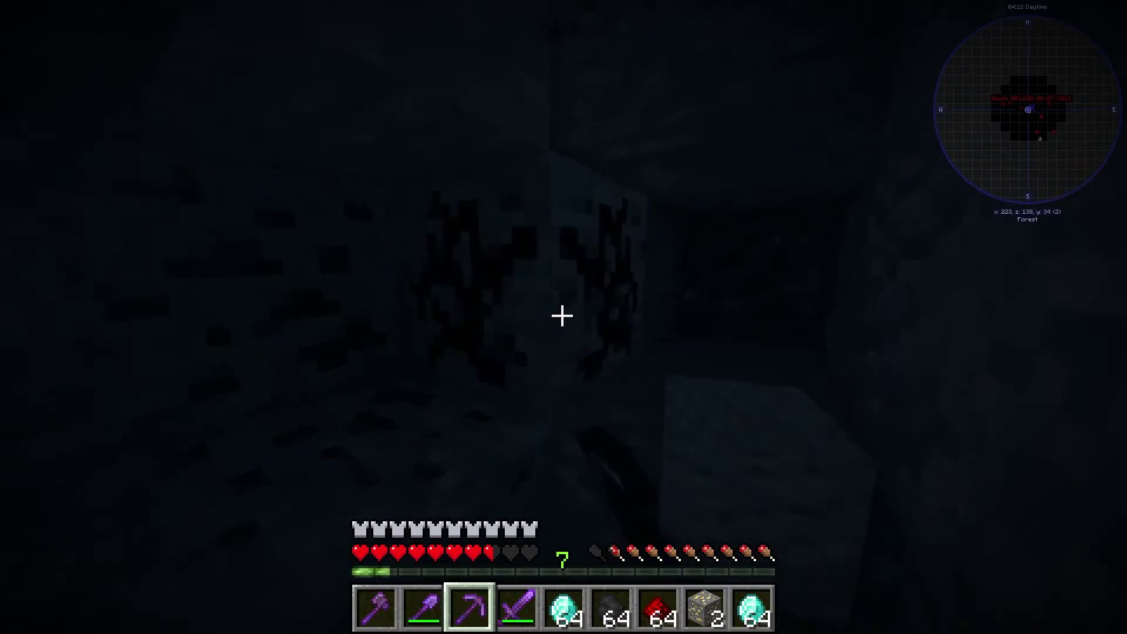
key("w")
left_click(563, 316)
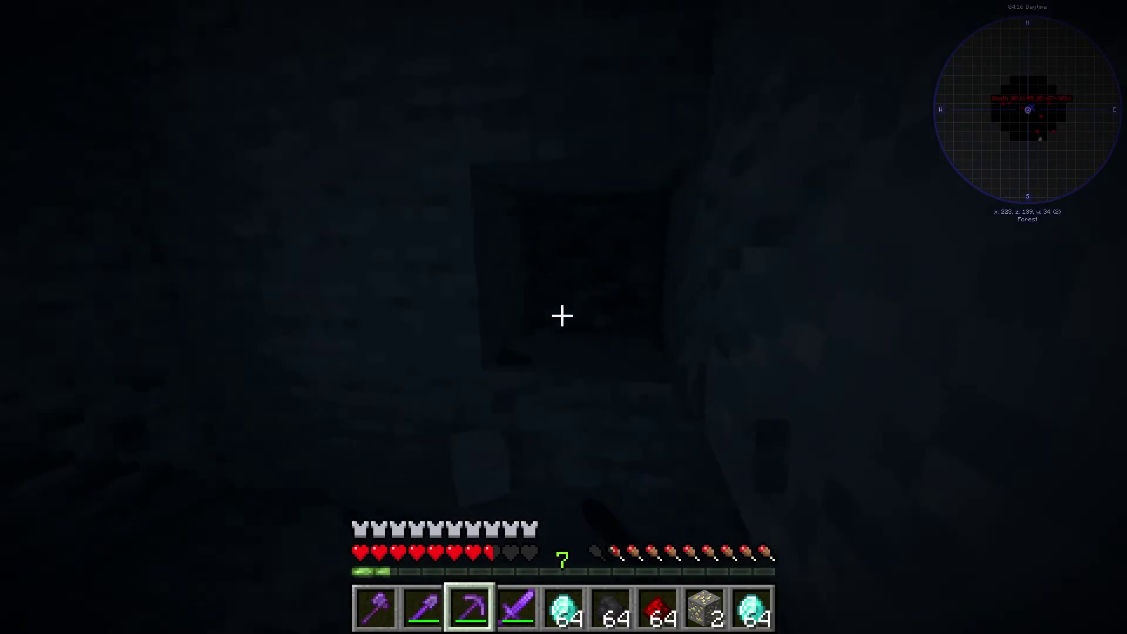
- Check Video Settings from the pause menu, then walk on toward the Death waypoint
key("Escape")
left_click(524, 365)
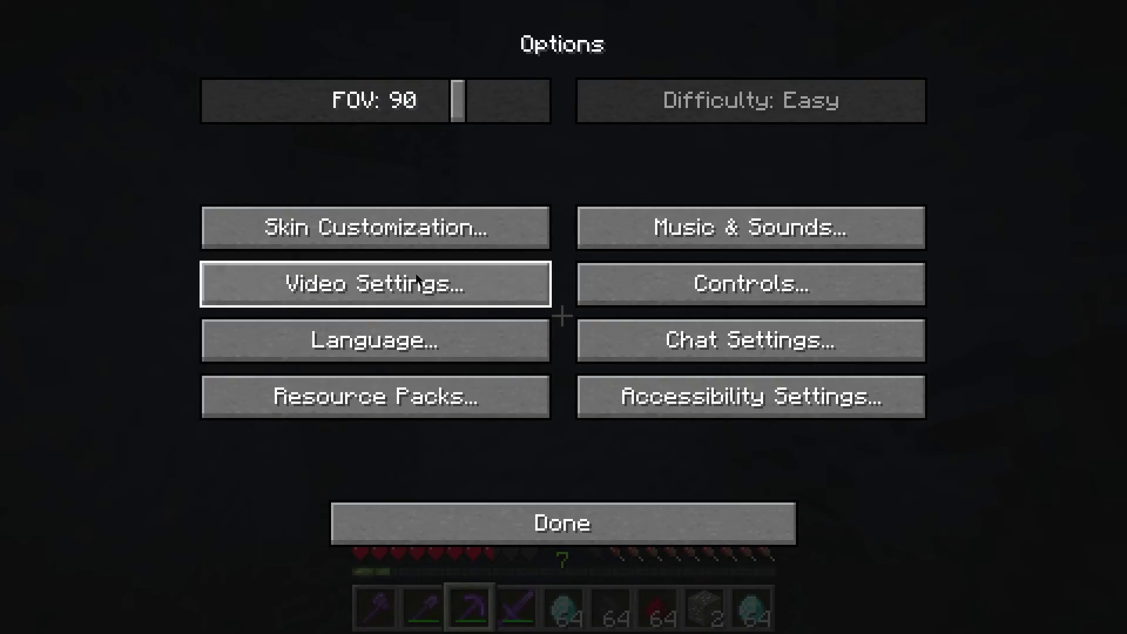
left_click(506, 286)
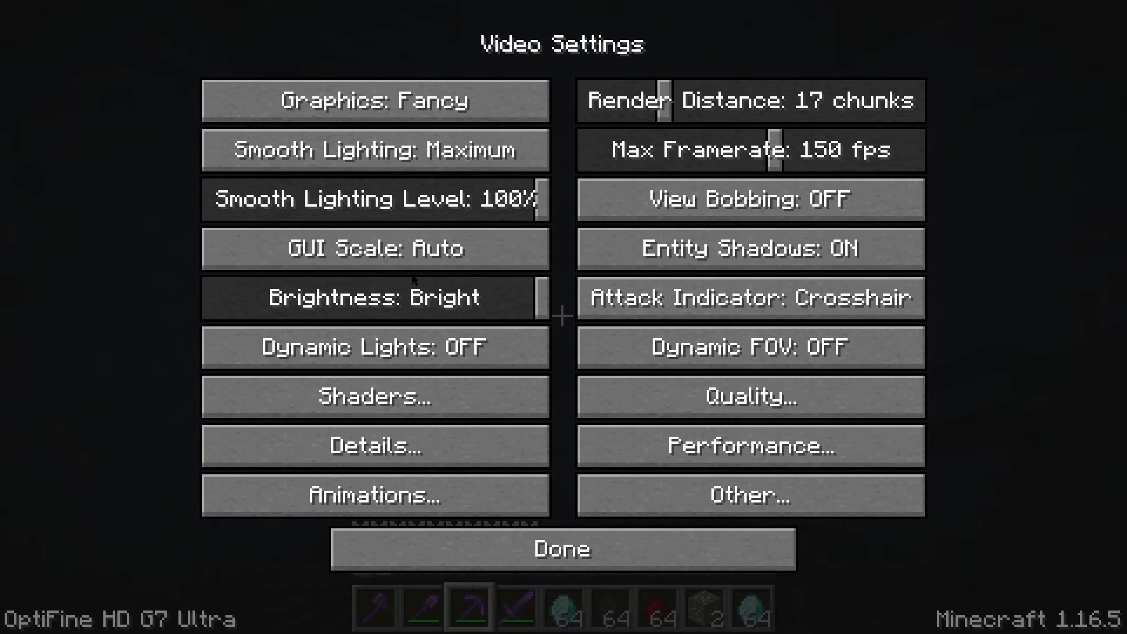
key("Escape")
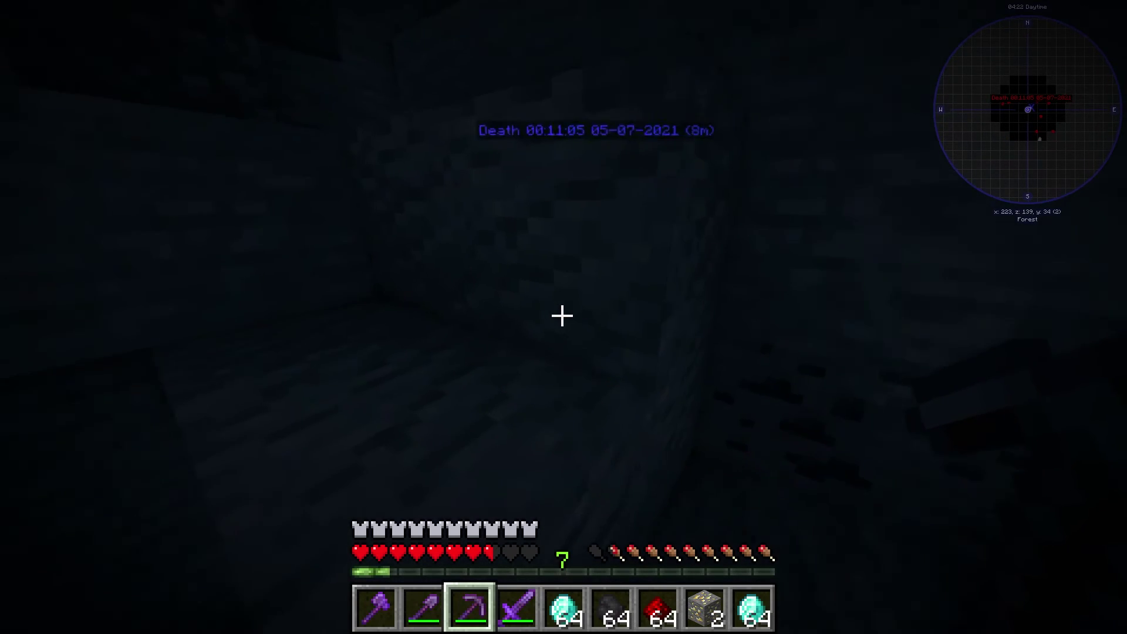
key("w")
key("w")
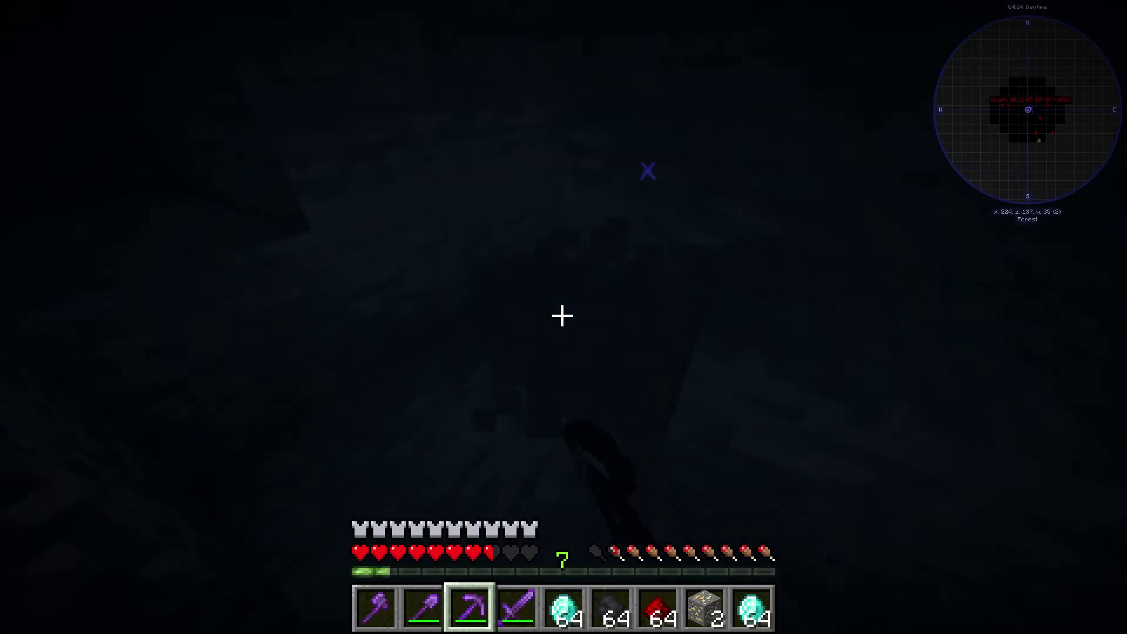
key("w")
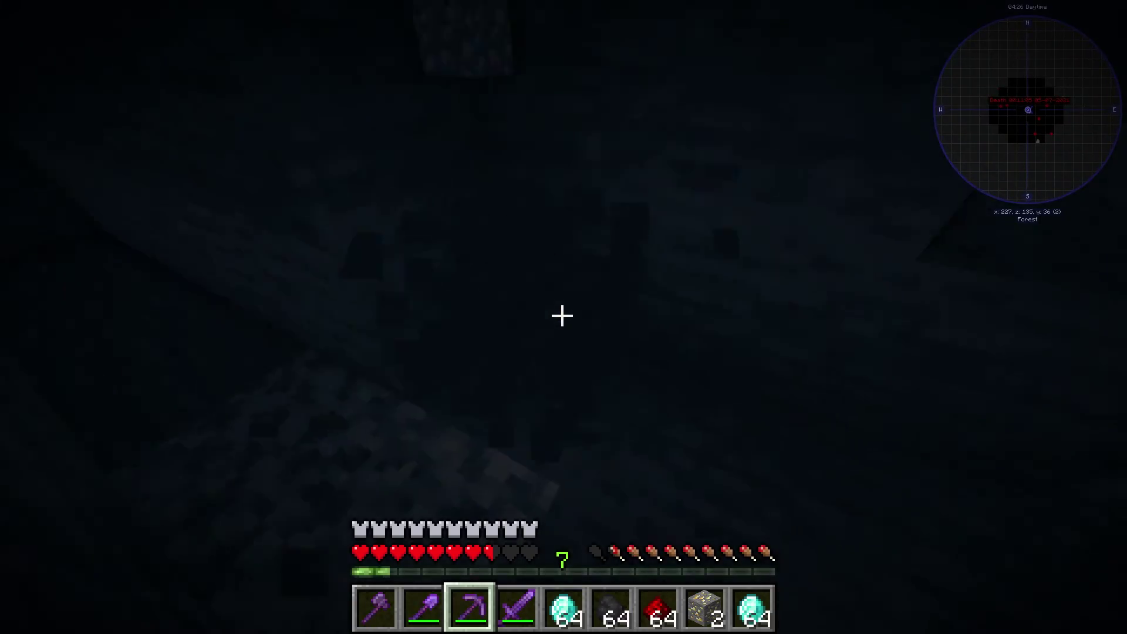